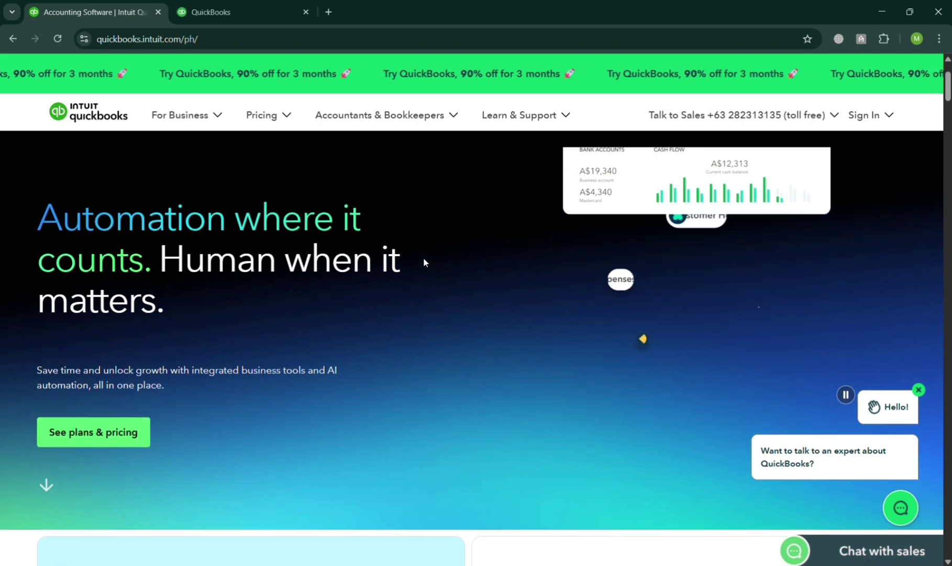
- Look through the QuickBooks homepage, including the Intuit Intelligence and Intuit Platform feature sections
{"action": "scroll", "coordinate": [424, 262], "scroll_direction": "down", "scroll_amount": 5}
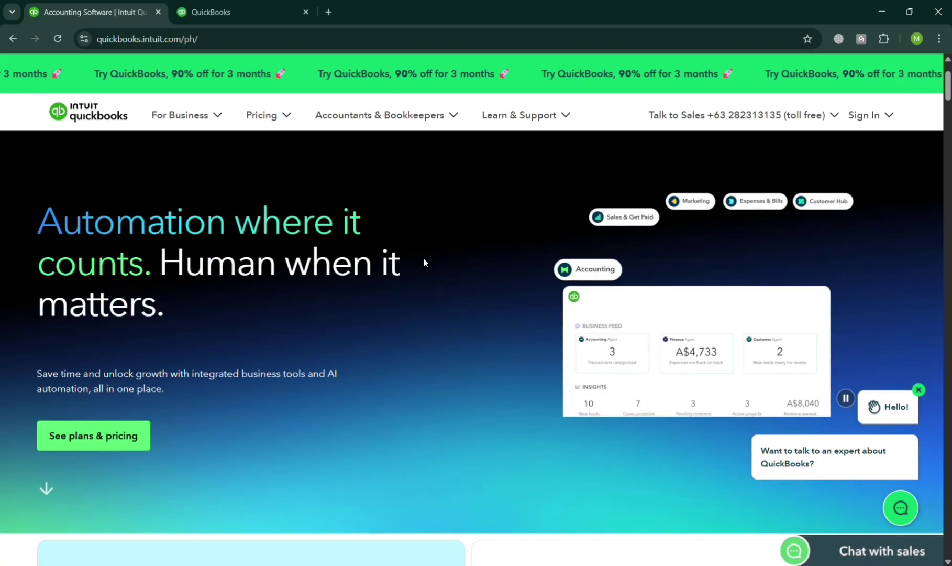
{"action": "scroll", "coordinate": [424, 262], "scroll_direction": "down", "scroll_amount": 4}
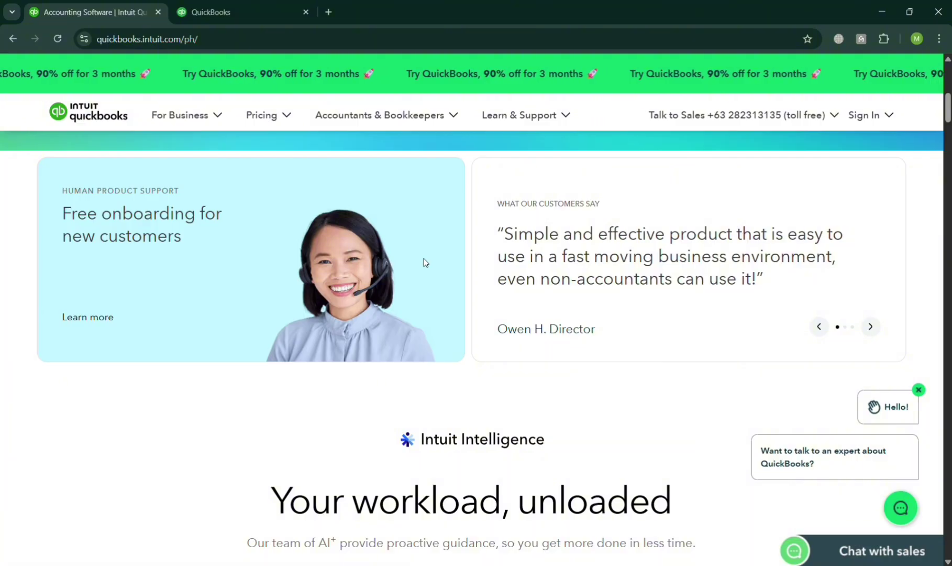
{"action": "scroll", "coordinate": [425, 262], "scroll_direction": "down", "scroll_amount": 3}
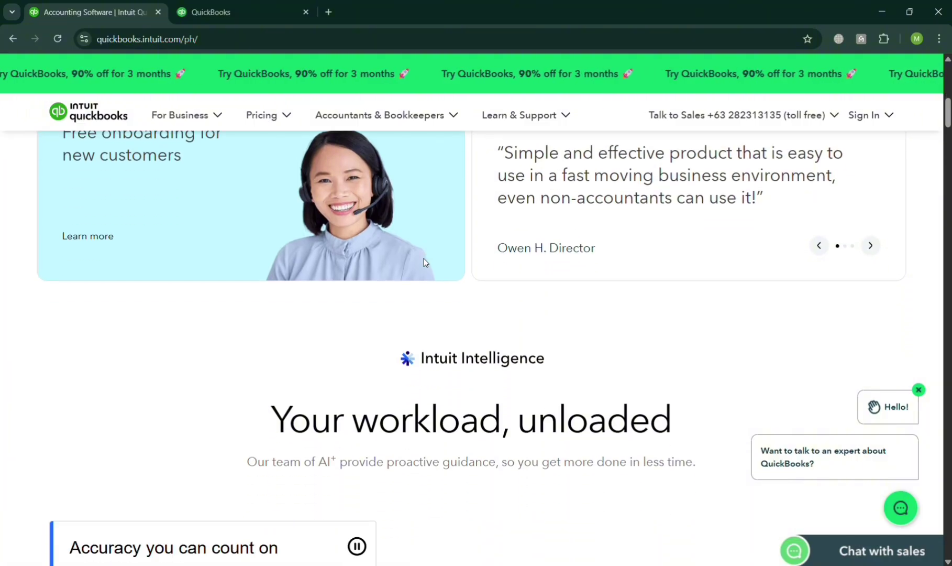
{"action": "scroll", "coordinate": [425, 262], "scroll_direction": "down", "scroll_amount": 3}
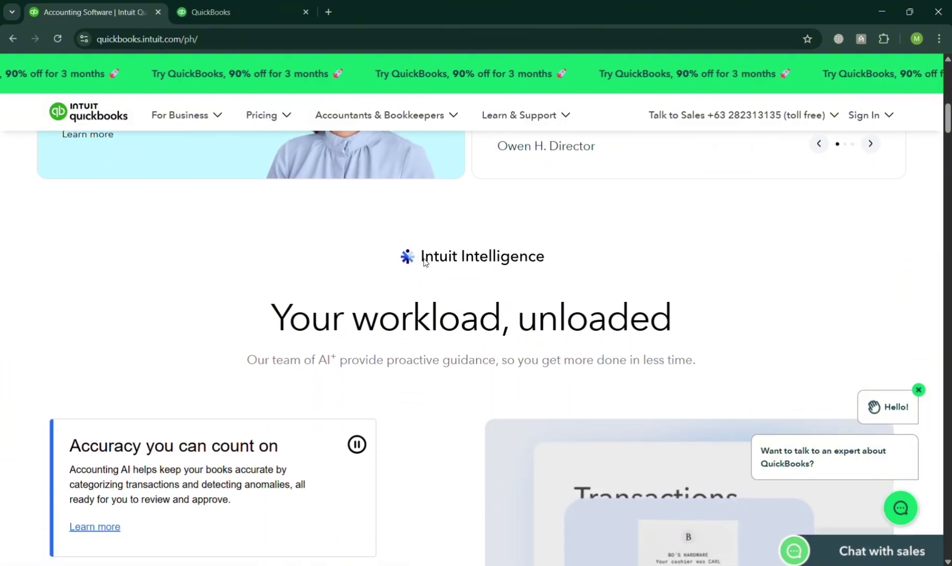
{"action": "scroll", "coordinate": [425, 262], "scroll_direction": "down", "scroll_amount": 3}
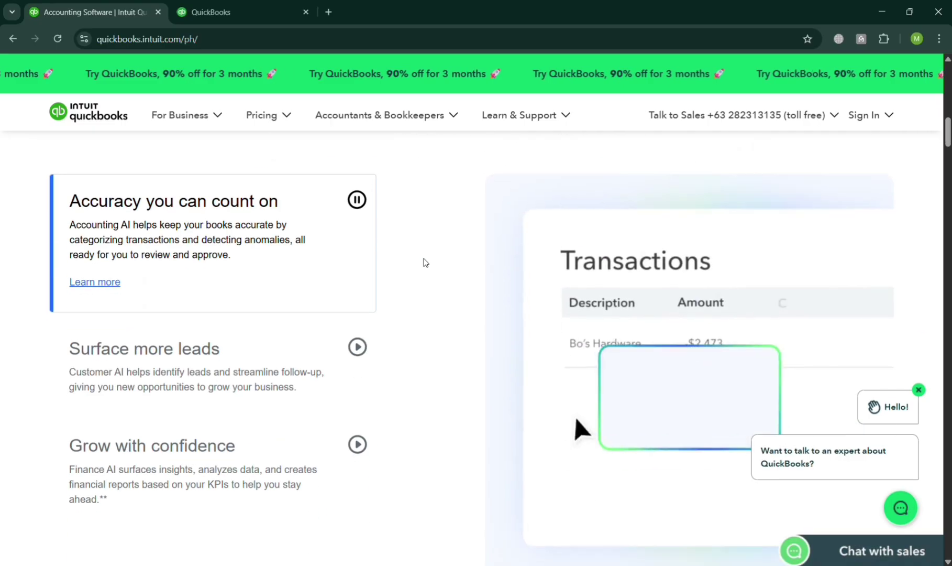
{"action": "scroll", "coordinate": [425, 261], "scroll_direction": "down", "scroll_amount": 3}
{"action": "scroll", "coordinate": [425, 262], "scroll_direction": "down", "scroll_amount": 3}
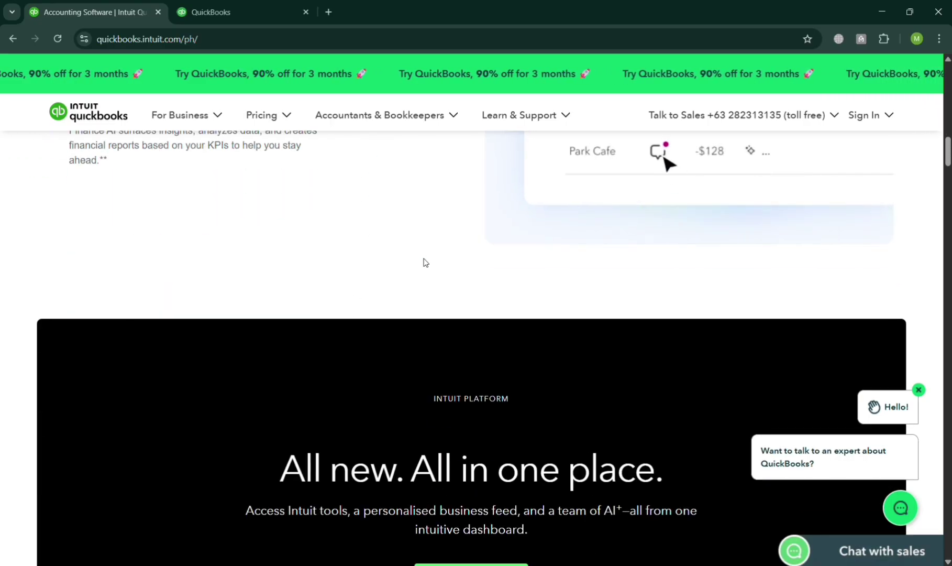
{"action": "scroll", "coordinate": [425, 262], "scroll_direction": "down", "scroll_amount": 2}
{"action": "scroll", "coordinate": [425, 262], "scroll_direction": "down", "scroll_amount": 3}
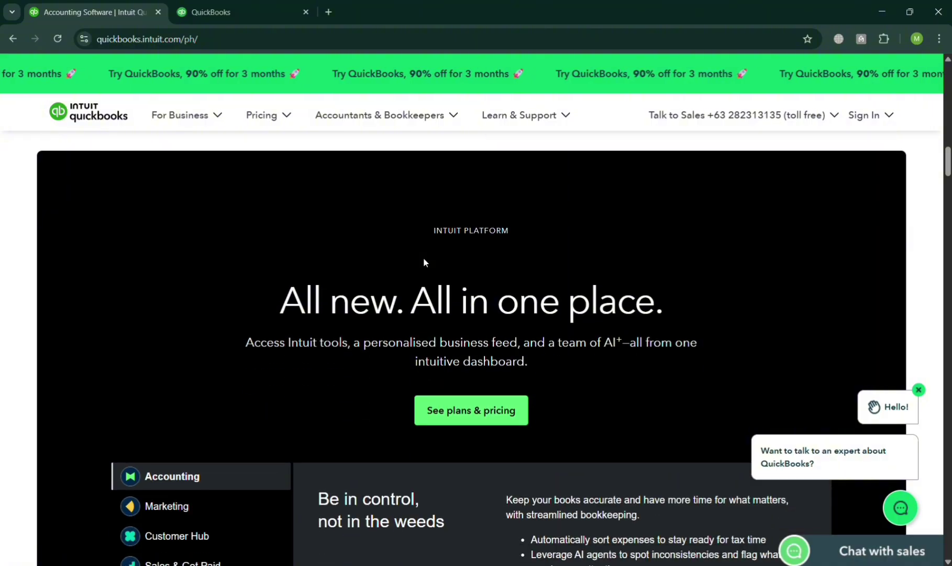
{"action": "scroll", "coordinate": [425, 262], "scroll_direction": "down", "scroll_amount": 2}
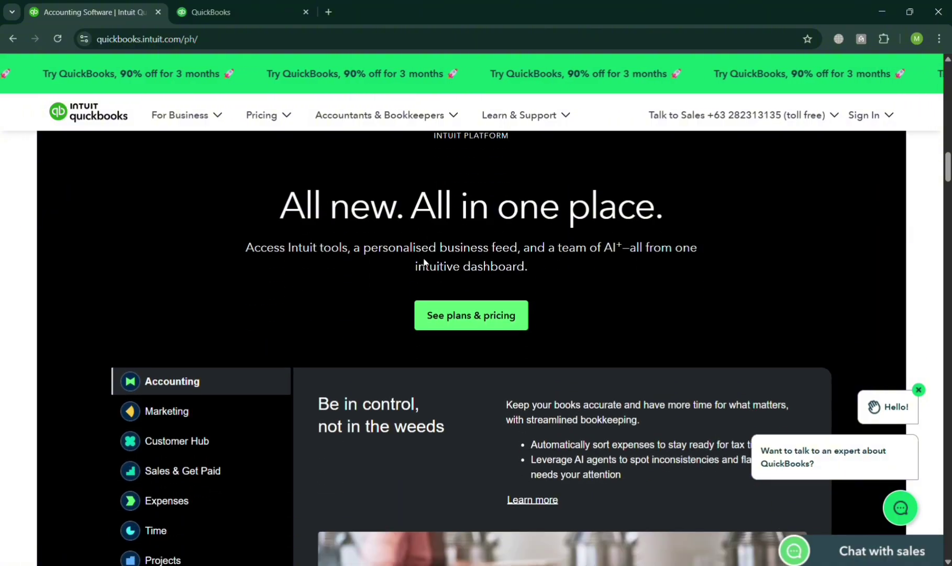
- Compare the prices and included features of the Simple Start, Essentials, Plus and Advanced plans
{"action": "scroll", "coordinate": [424, 262], "scroll_direction": "down", "scroll_amount": 14}
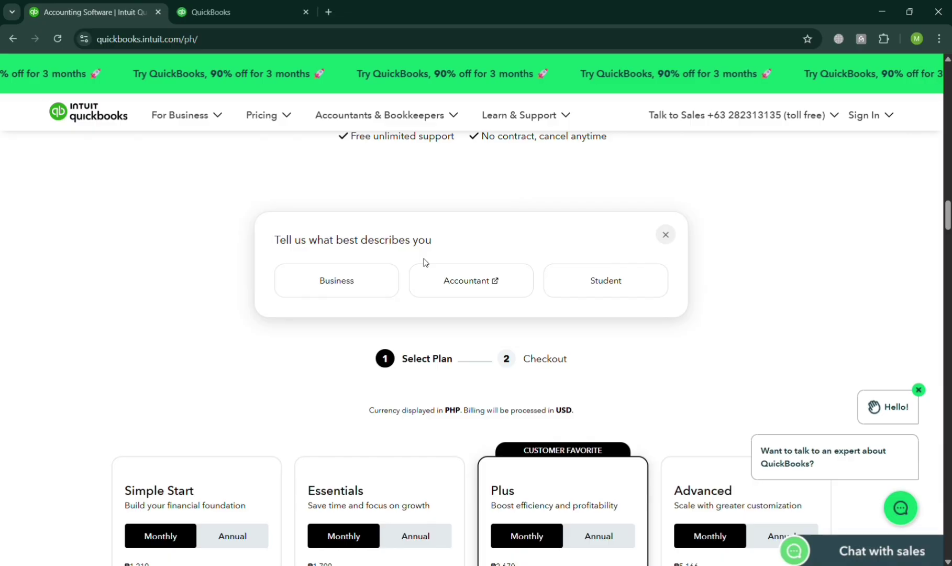
{"action": "scroll", "coordinate": [426, 262], "scroll_direction": "down", "scroll_amount": 6}
{"action": "scroll", "coordinate": [426, 262], "scroll_direction": "down", "scroll_amount": 2}
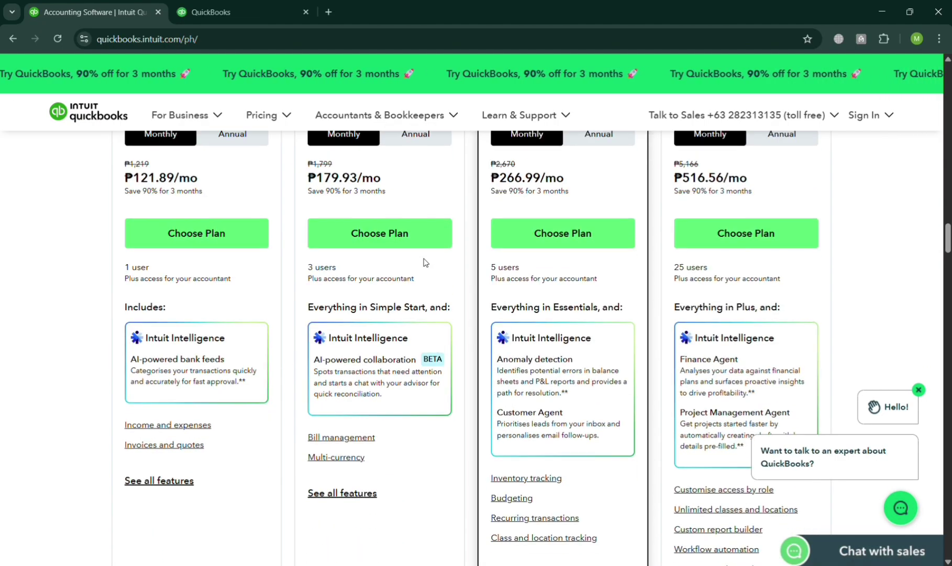
{"action": "scroll", "coordinate": [424, 262], "scroll_direction": "down", "scroll_amount": 13}
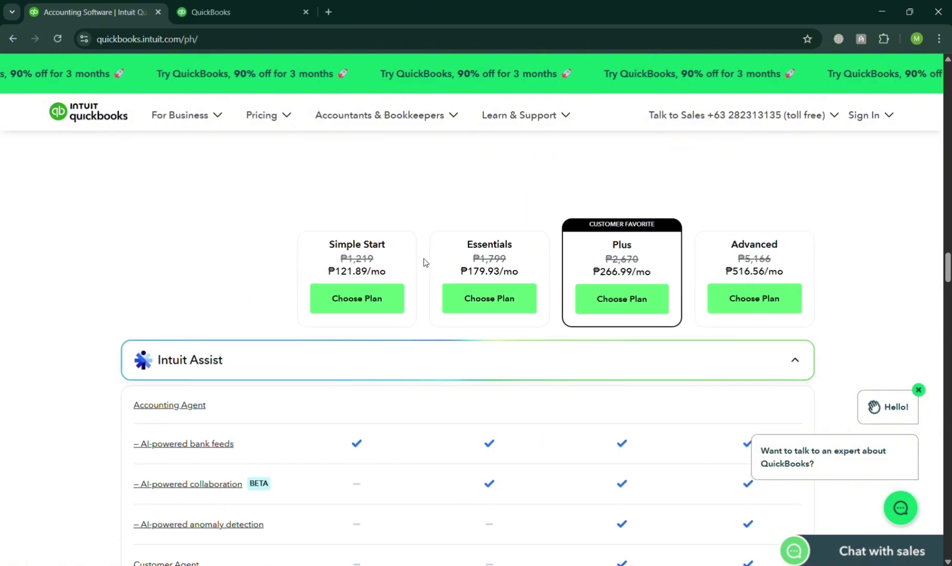
{"action": "scroll", "coordinate": [425, 261], "scroll_direction": "up", "scroll_amount": 20}
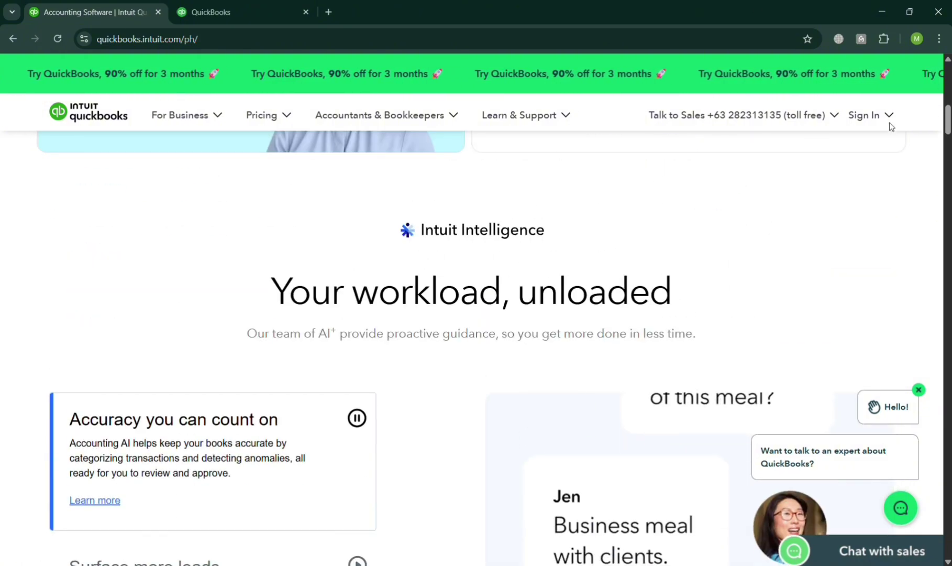
- View the website's sign-in options, and in the already signed-in QuickBooks company open Account and settings
{"action": "left_click", "coordinate": [890, 124]}
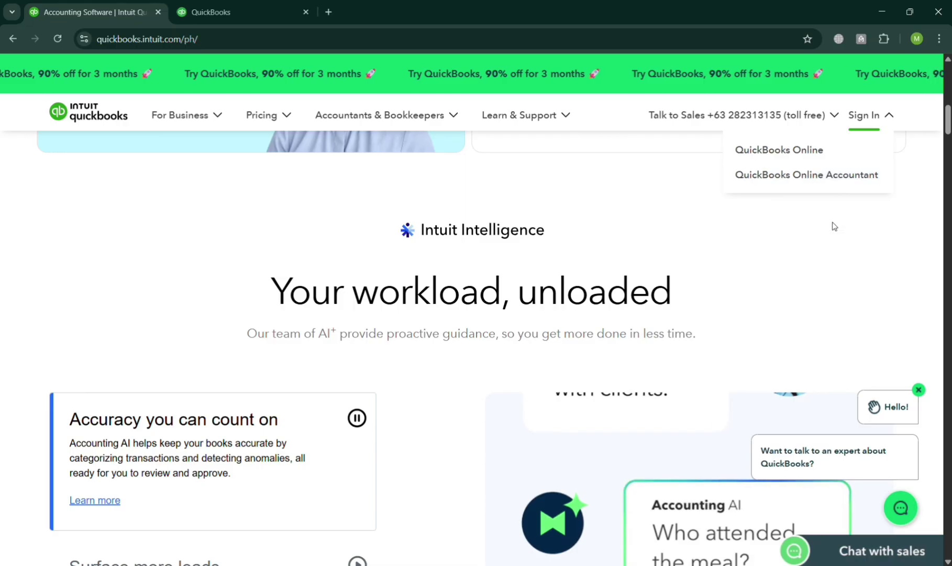
{"action": "left_click", "coordinate": [229, 7]}
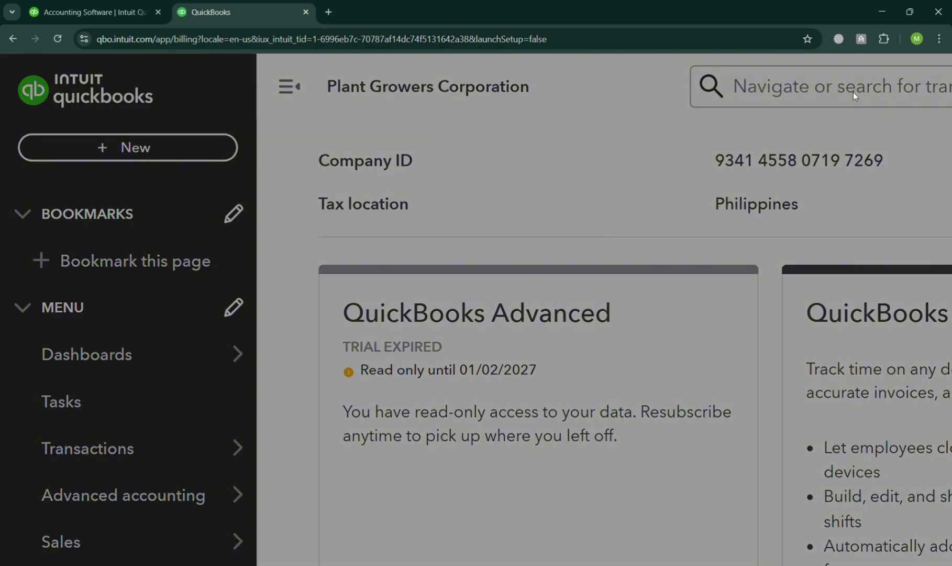
{"action": "left_click", "coordinate": [856, 95]}
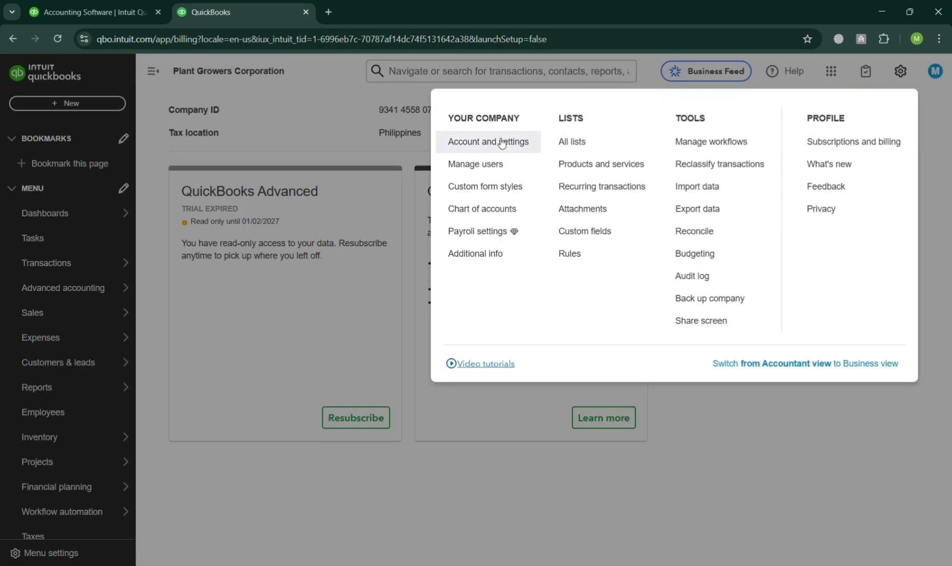
{"action": "left_click", "coordinate": [501, 143]}
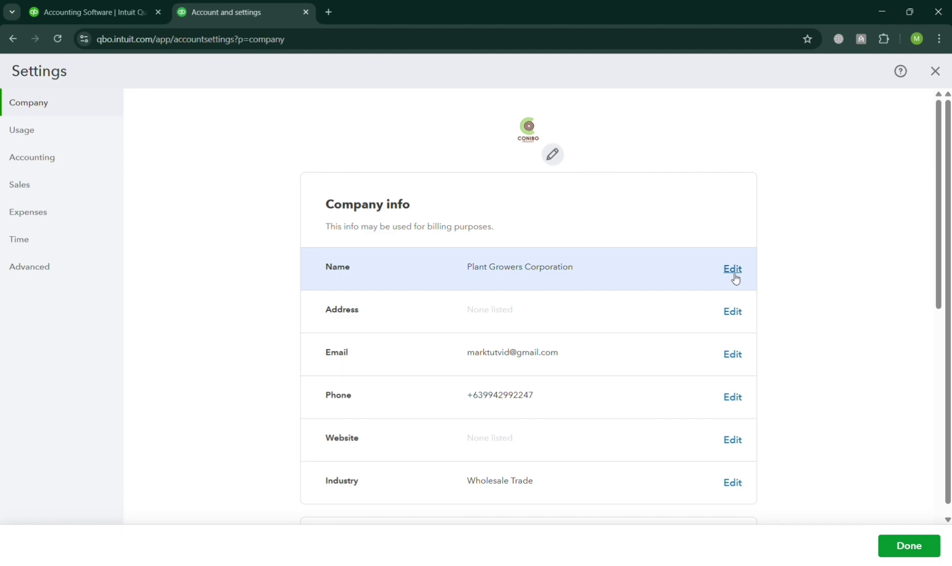
- Review the company's advanced settings through to the backup options, and open Other preferences for editing
{"action": "left_click", "coordinate": [53, 274]}
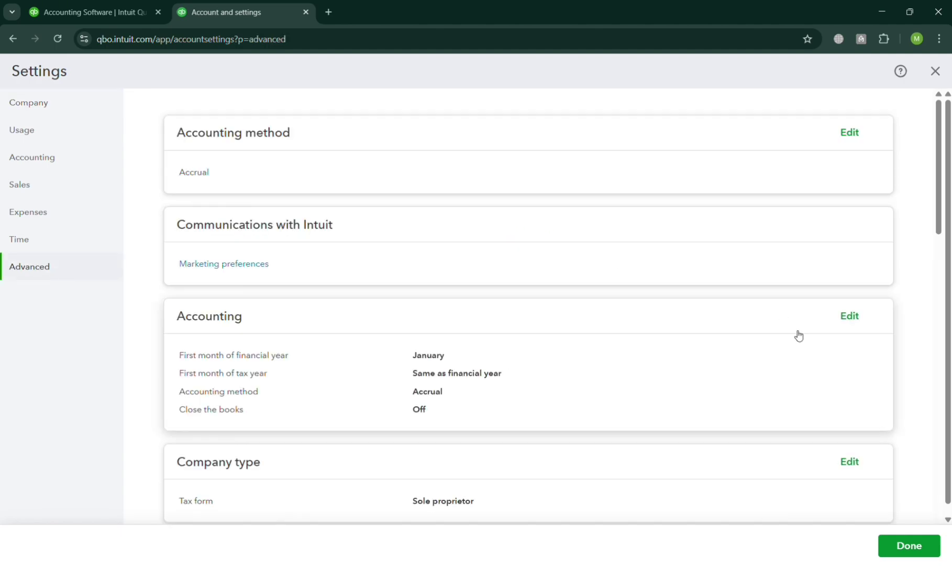
{"action": "scroll", "coordinate": [735, 435], "scroll_direction": "down", "scroll_amount": 4}
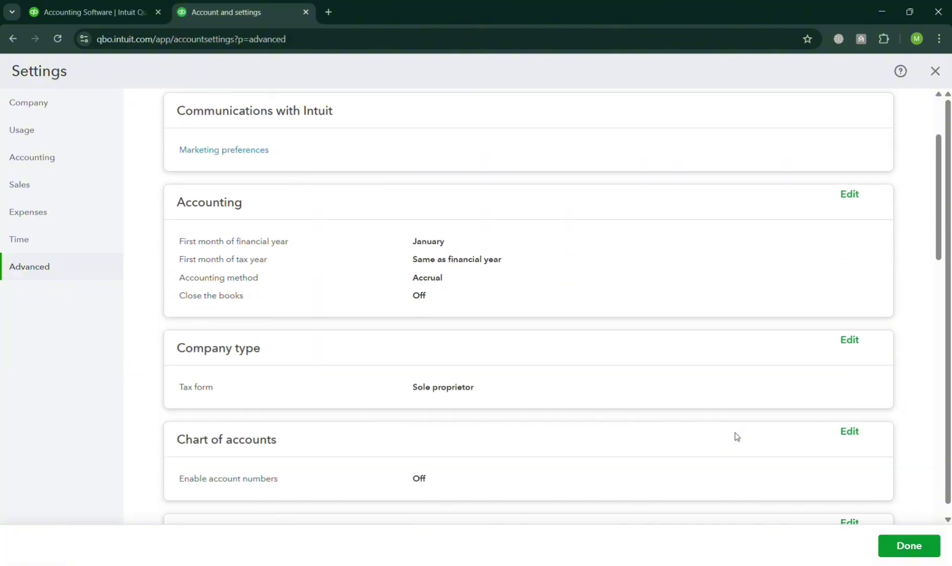
{"action": "scroll", "coordinate": [736, 435], "scroll_direction": "down", "scroll_amount": 15}
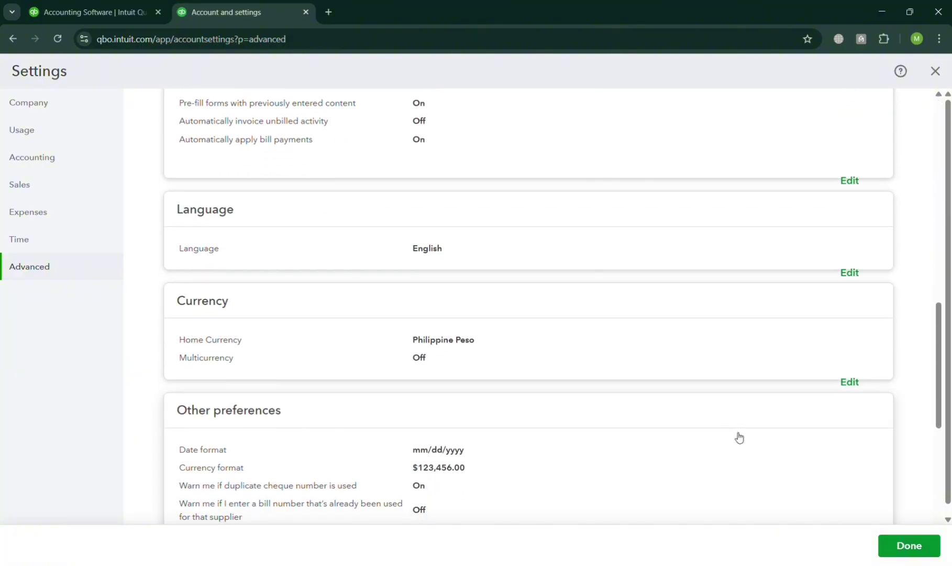
{"action": "scroll", "coordinate": [739, 437], "scroll_direction": "up", "scroll_amount": 3}
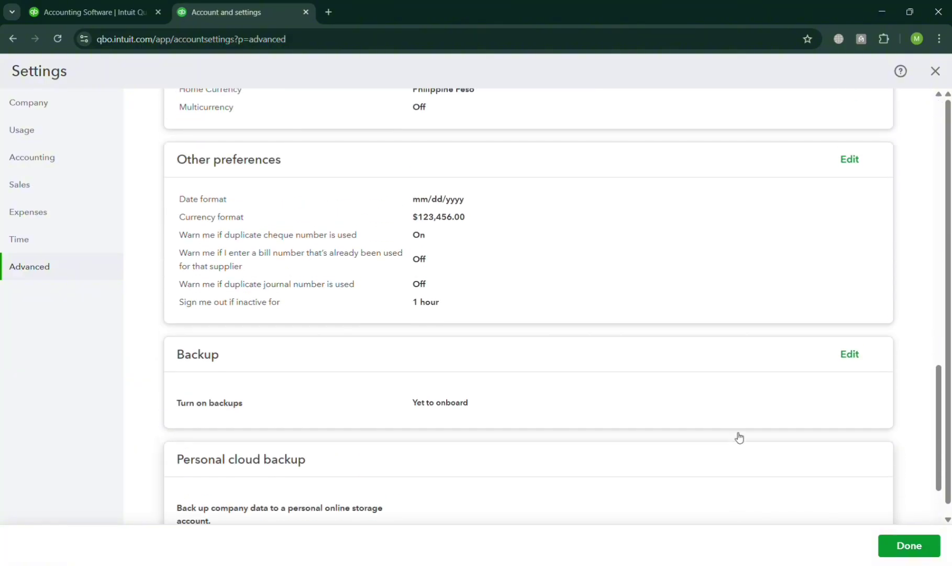
{"action": "scroll", "coordinate": [528, 491], "scroll_direction": "down", "scroll_amount": 3}
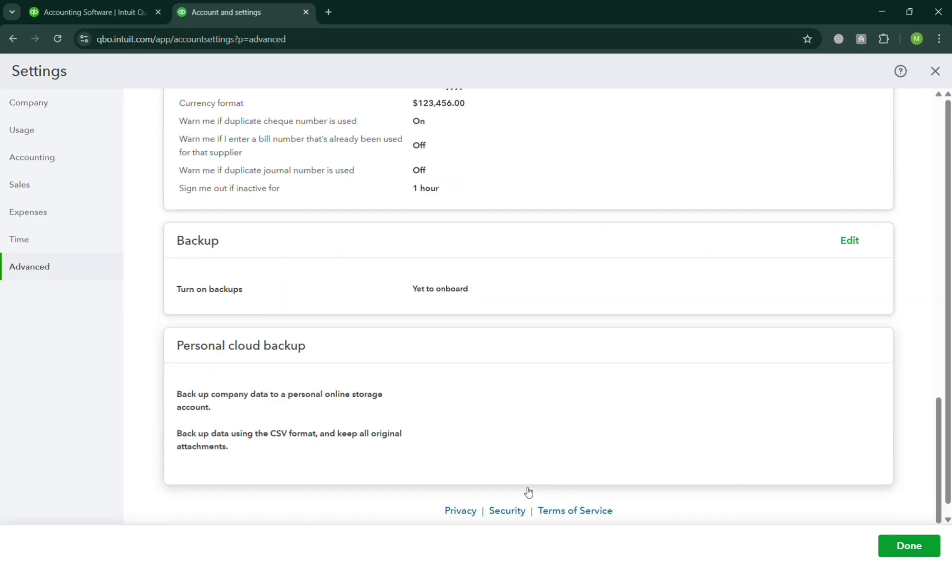
{"action": "scroll", "coordinate": [527, 491], "scroll_direction": "up", "scroll_amount": 4}
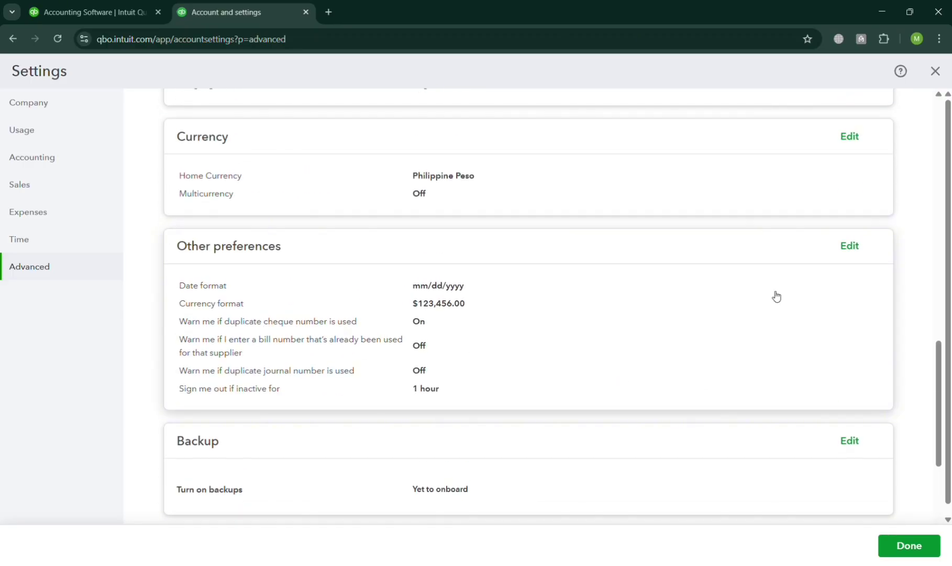
{"action": "left_click", "coordinate": [854, 245]}
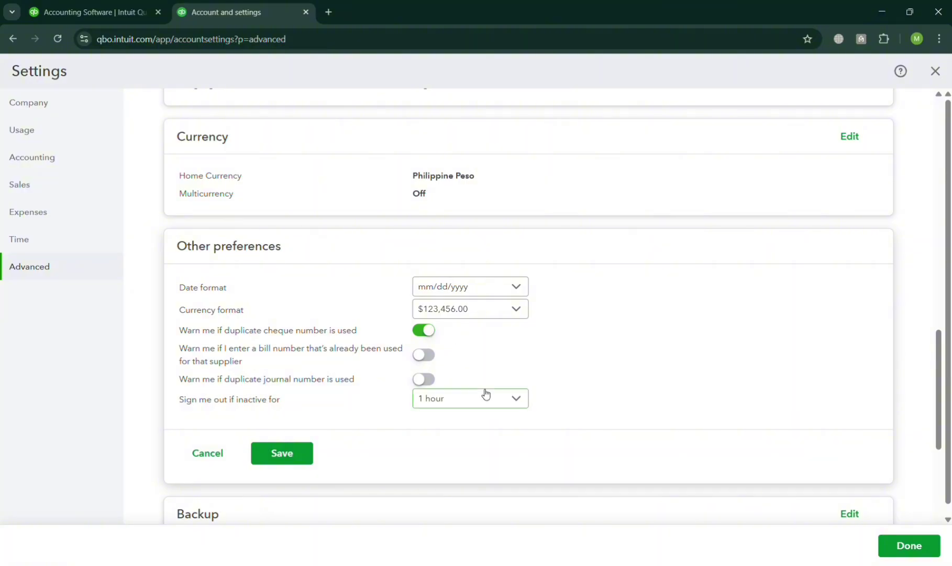
- Set the company type's tax form to "Small business corporation, two or more owners" and save it
{"action": "scroll", "coordinate": [486, 394], "scroll_direction": "up", "scroll_amount": 2}
{"action": "scroll", "coordinate": [587, 345], "scroll_direction": "up", "scroll_amount": 3}
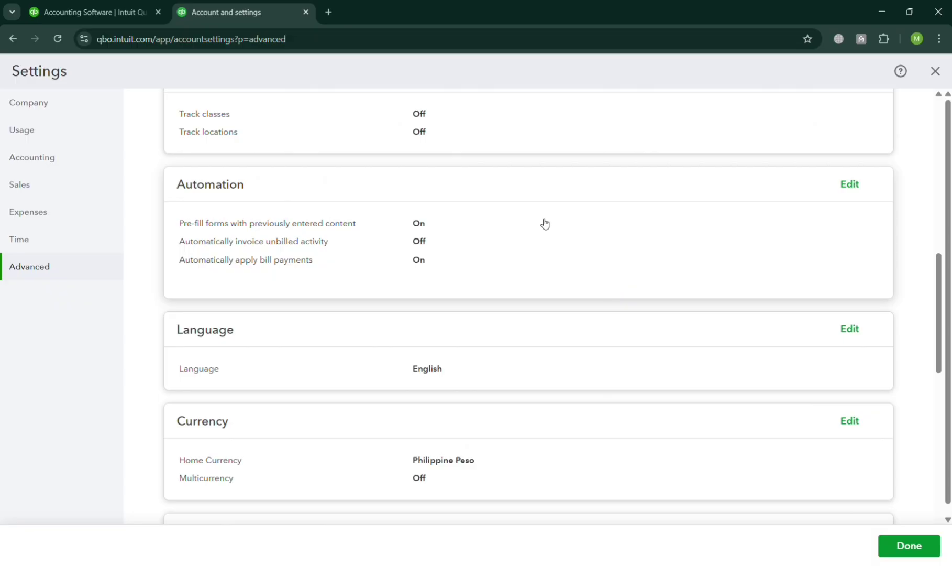
{"action": "scroll", "coordinate": [544, 223], "scroll_direction": "up", "scroll_amount": 4}
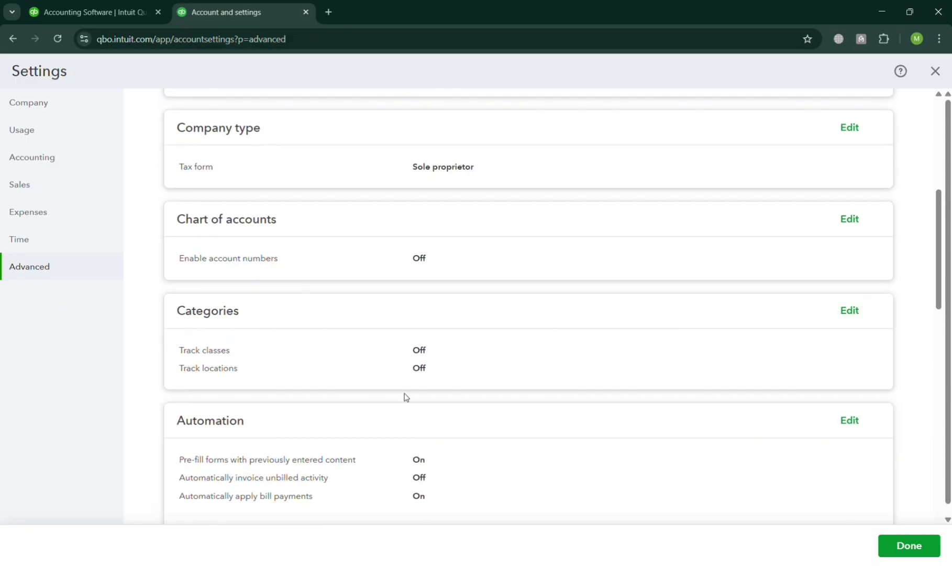
{"action": "scroll", "coordinate": [591, 263], "scroll_direction": "up", "scroll_amount": 4}
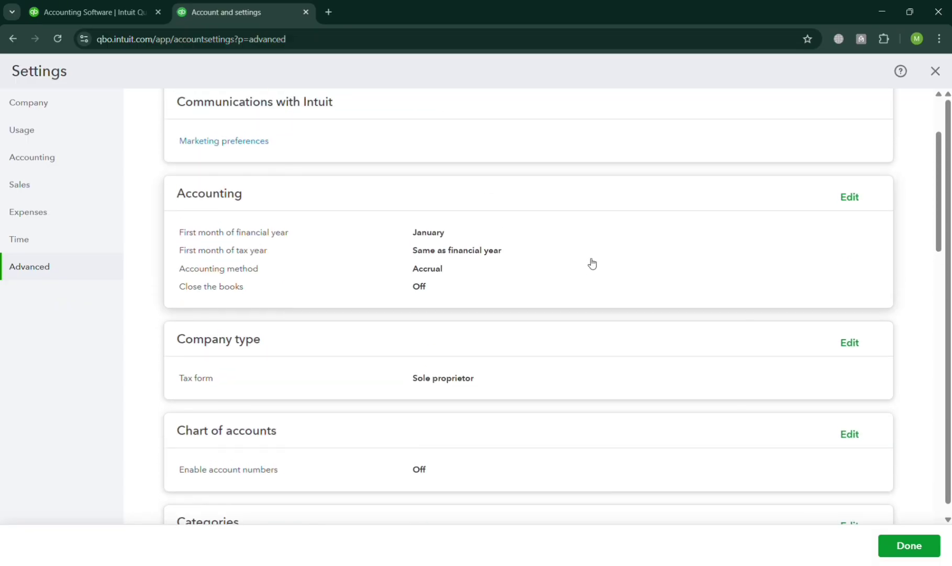
{"action": "left_click", "coordinate": [854, 363]}
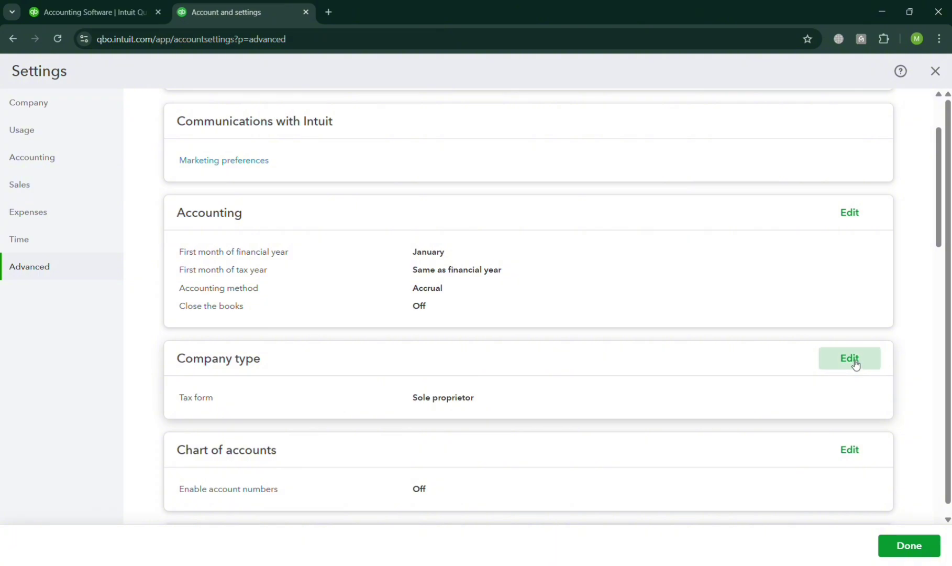
{"action": "left_click", "coordinate": [472, 403]}
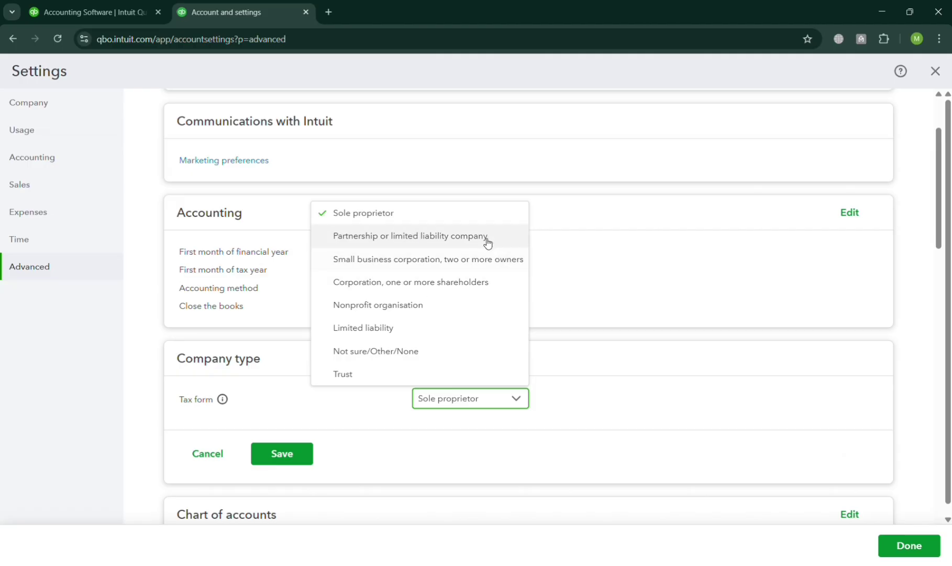
{"action": "left_click", "coordinate": [468, 269]}
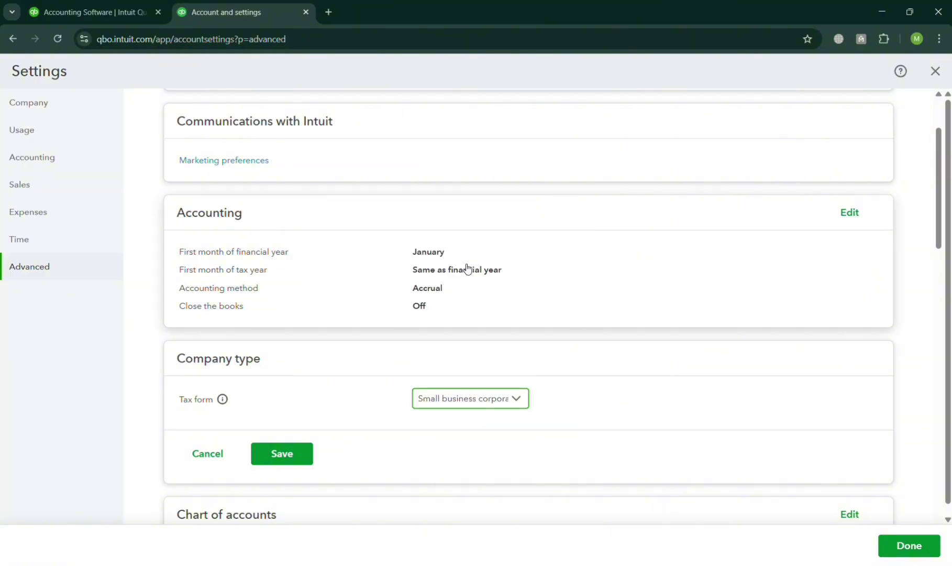
{"action": "left_click", "coordinate": [290, 455]}
{"action": "scroll", "coordinate": [400, 217], "scroll_direction": "up", "scroll_amount": 2}
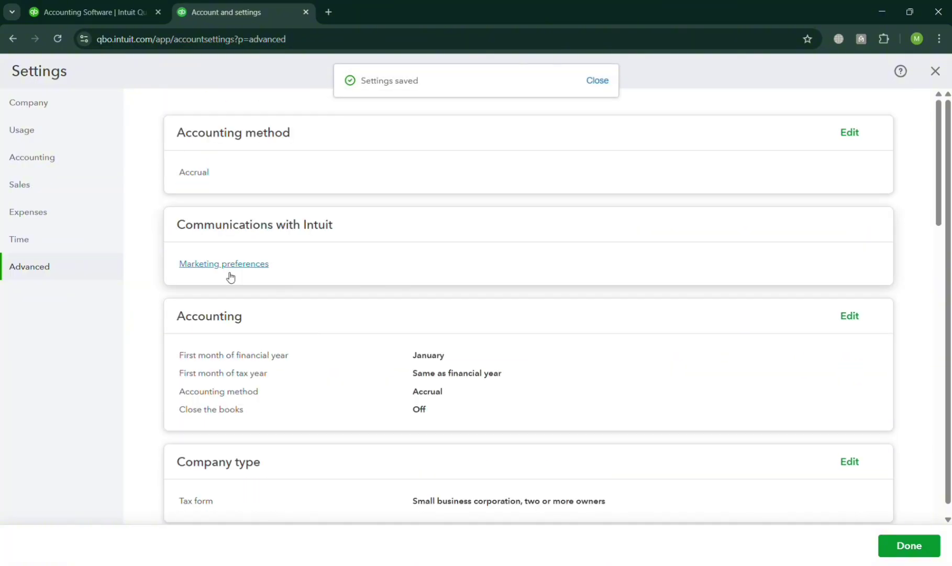
- Change the company name in the company info to "Mi AirBNB" and save it
{"action": "left_click", "coordinate": [55, 113]}
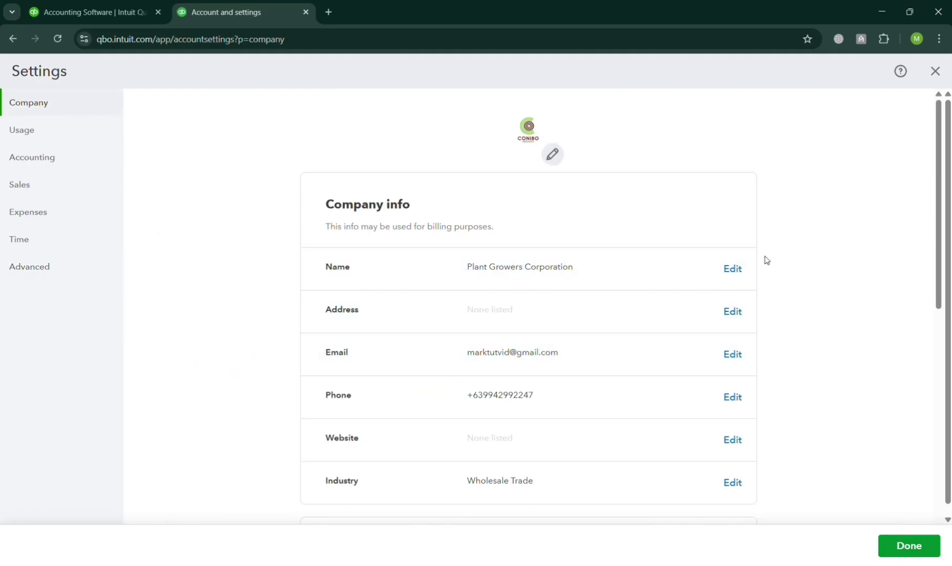
{"action": "left_click", "coordinate": [736, 273]}
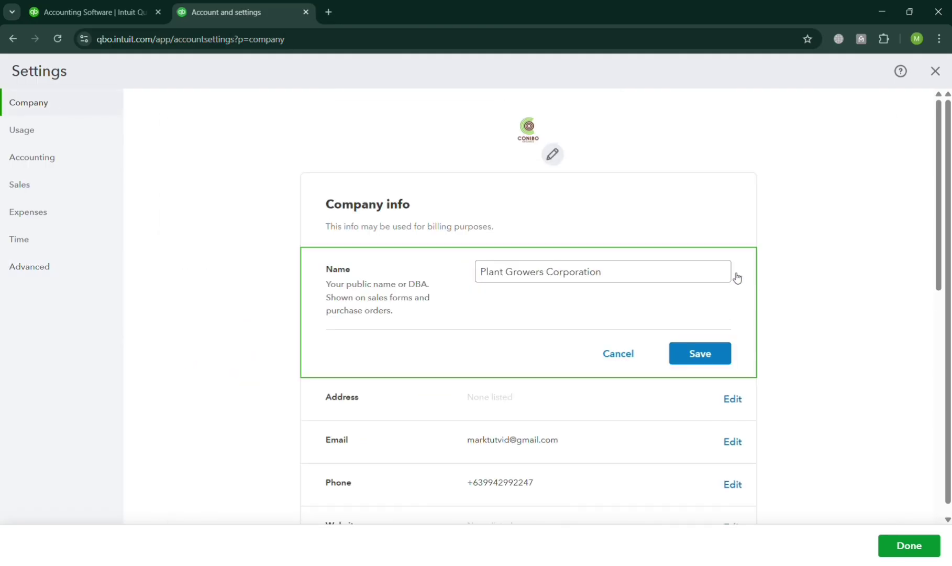
{"action": "triple_click", "coordinate": [611, 280]}
{"action": "type", "text": "Mi AirBNB"}
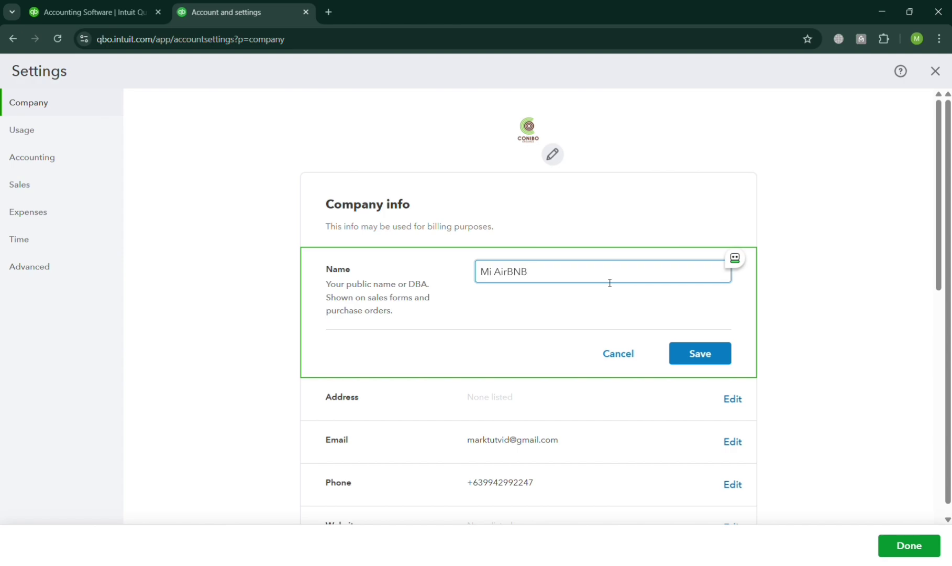
{"action": "left_click", "coordinate": [714, 353]}
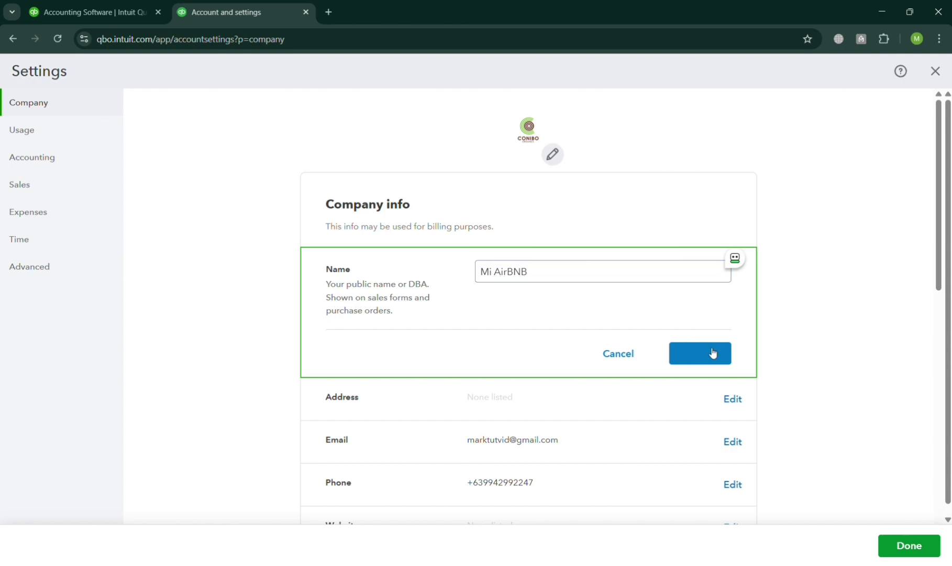
{"action": "scroll", "coordinate": [712, 353], "scroll_direction": "down", "scroll_amount": 4}
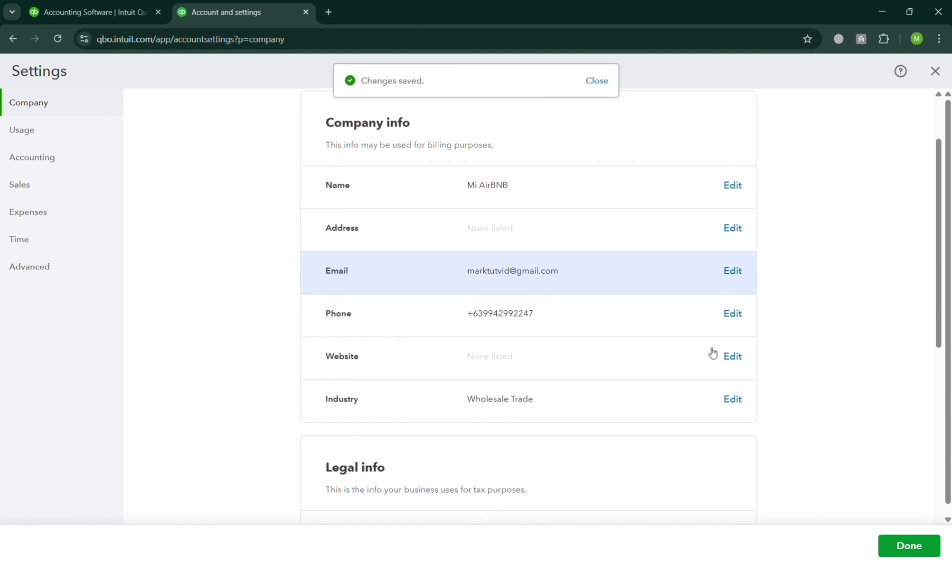
- Set the company's industry to "Rental & Hiring services (non Real Estate)" and save it
{"action": "scroll", "coordinate": [710, 351], "scroll_direction": "down", "scroll_amount": 2}
{"action": "scroll", "coordinate": [710, 351], "scroll_direction": "up", "scroll_amount": 3}
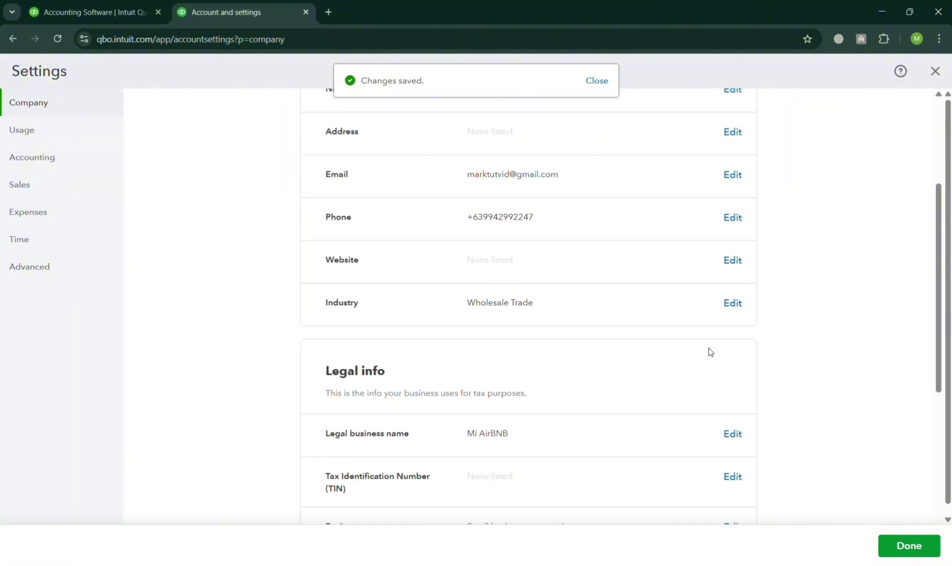
{"action": "scroll", "coordinate": [710, 351], "scroll_direction": "down", "scroll_amount": 1}
{"action": "scroll", "coordinate": [709, 352], "scroll_direction": "down", "scroll_amount": 2}
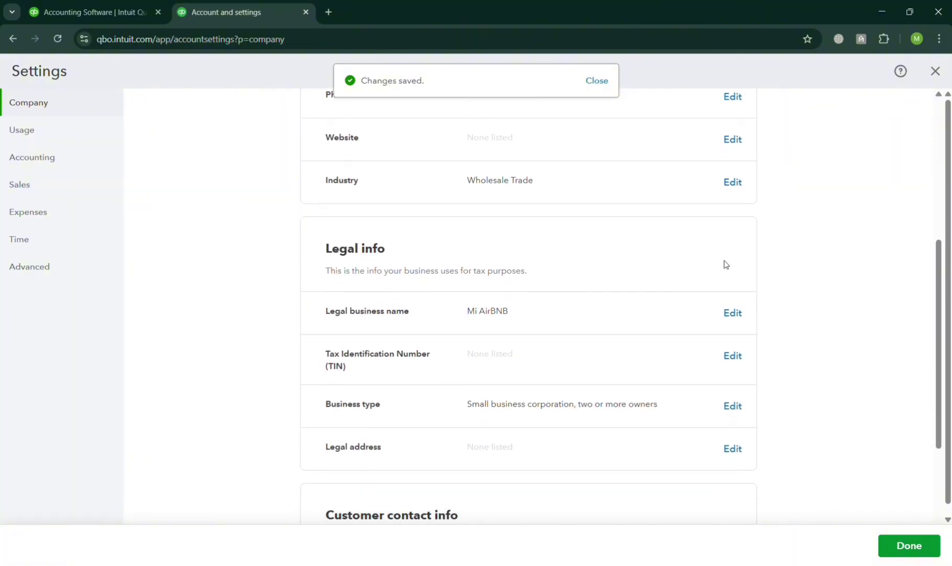
{"action": "left_click", "coordinate": [738, 189]}
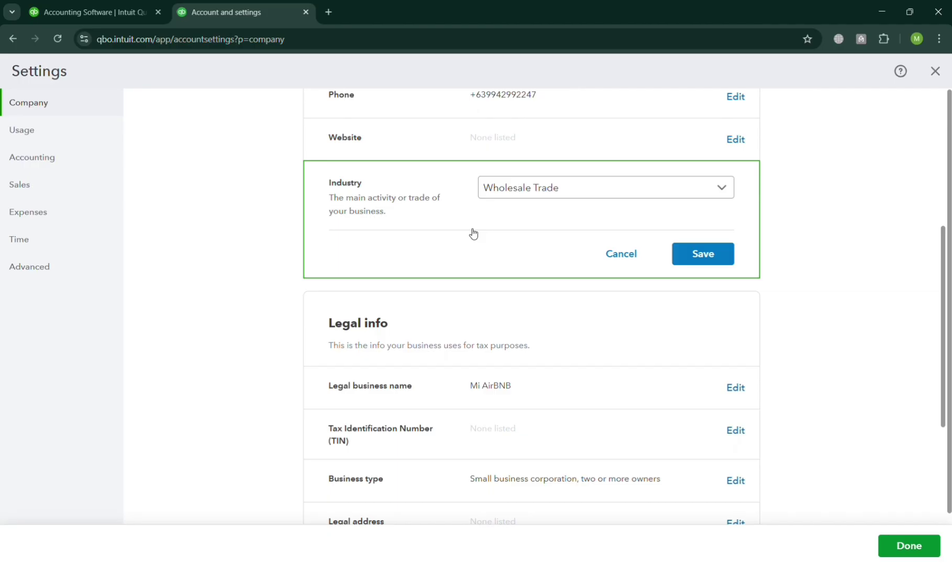
{"action": "left_click", "coordinate": [580, 186]}
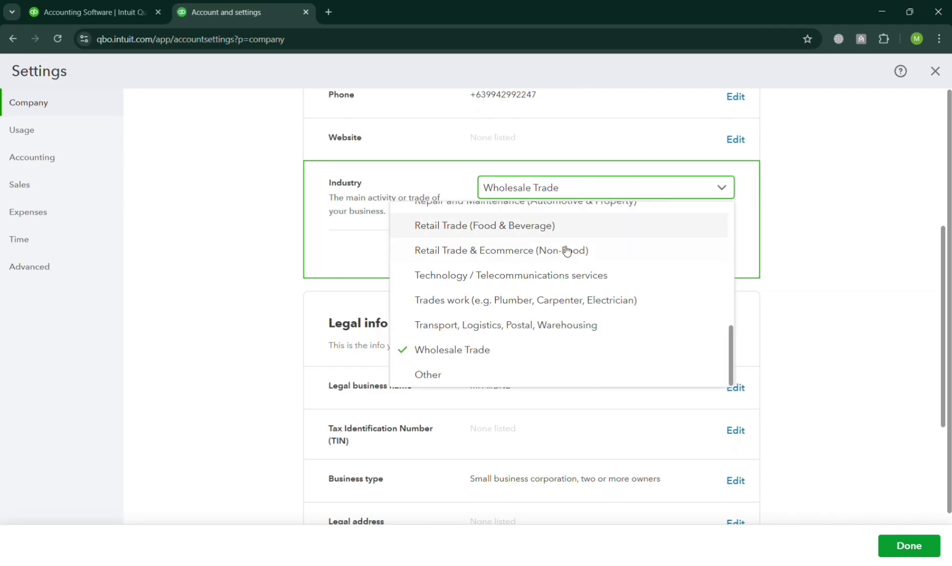
{"action": "scroll", "coordinate": [563, 265], "scroll_direction": "up", "scroll_amount": 2}
{"action": "scroll", "coordinate": [563, 264], "scroll_direction": "up", "scroll_amount": 1}
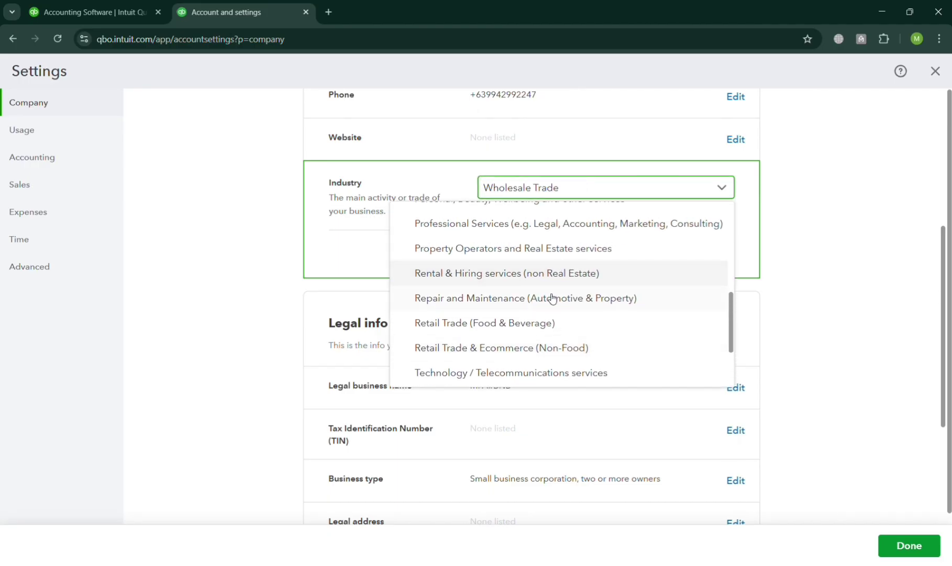
{"action": "scroll", "coordinate": [536, 234], "scroll_direction": "up", "scroll_amount": 1}
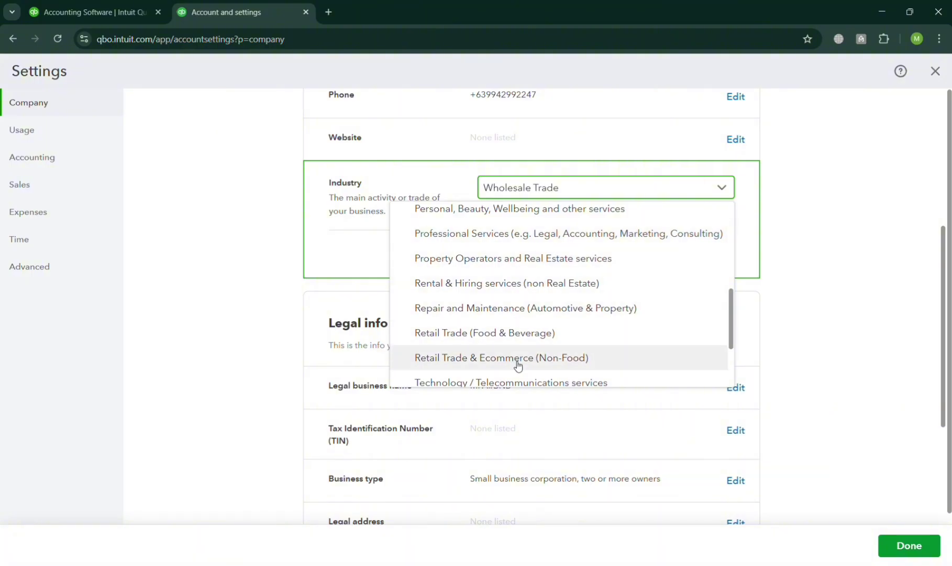
{"action": "scroll", "coordinate": [517, 362], "scroll_direction": "down", "scroll_amount": 1}
{"action": "scroll", "coordinate": [518, 364], "scroll_direction": "up", "scroll_amount": 2}
{"action": "scroll", "coordinate": [518, 366], "scroll_direction": "up", "scroll_amount": 5}
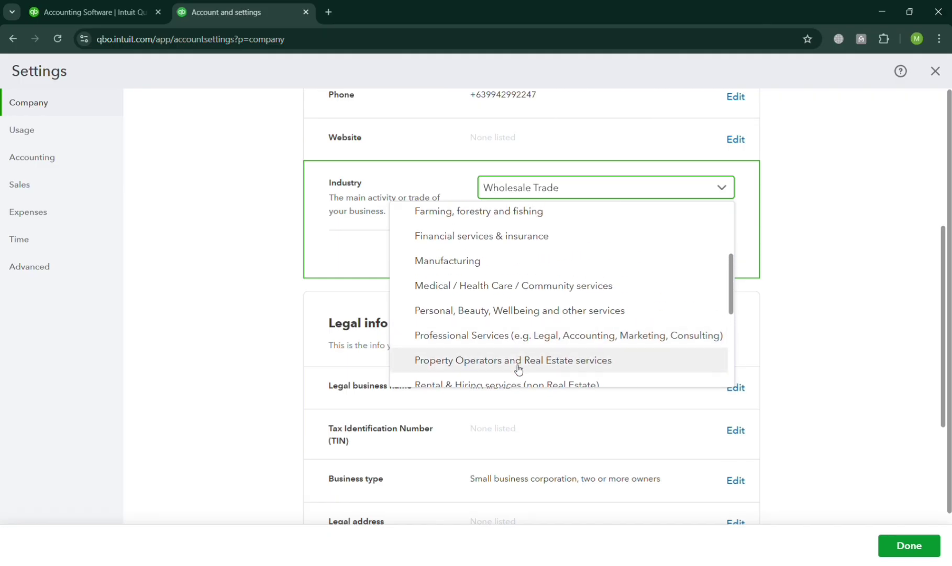
{"action": "scroll", "coordinate": [517, 369], "scroll_direction": "down", "scroll_amount": 2}
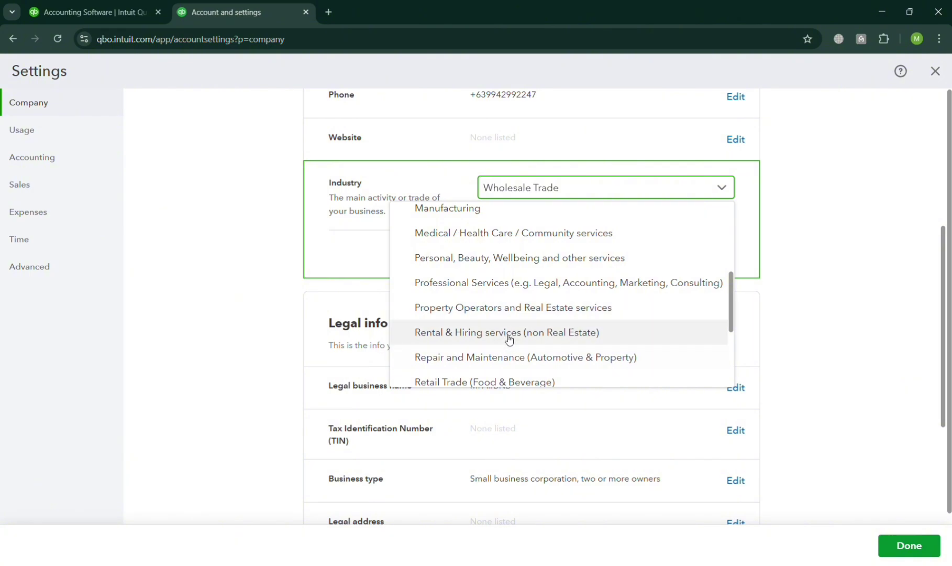
{"action": "left_click", "coordinate": [509, 340]}
{"action": "left_click", "coordinate": [706, 256]}
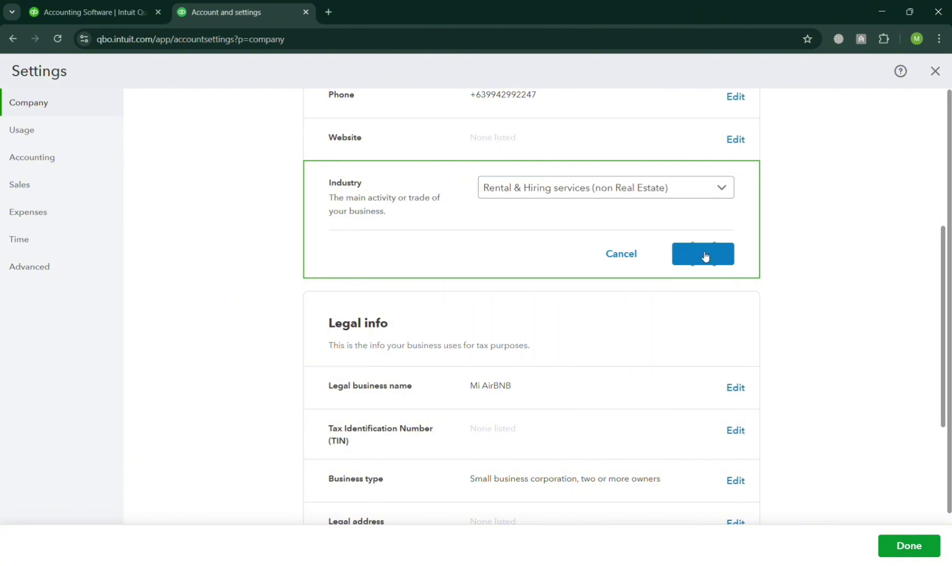
- Review the remaining company information and the accounting settings, and close the settings
{"action": "scroll", "coordinate": [681, 427], "scroll_direction": "down", "scroll_amount": 3}
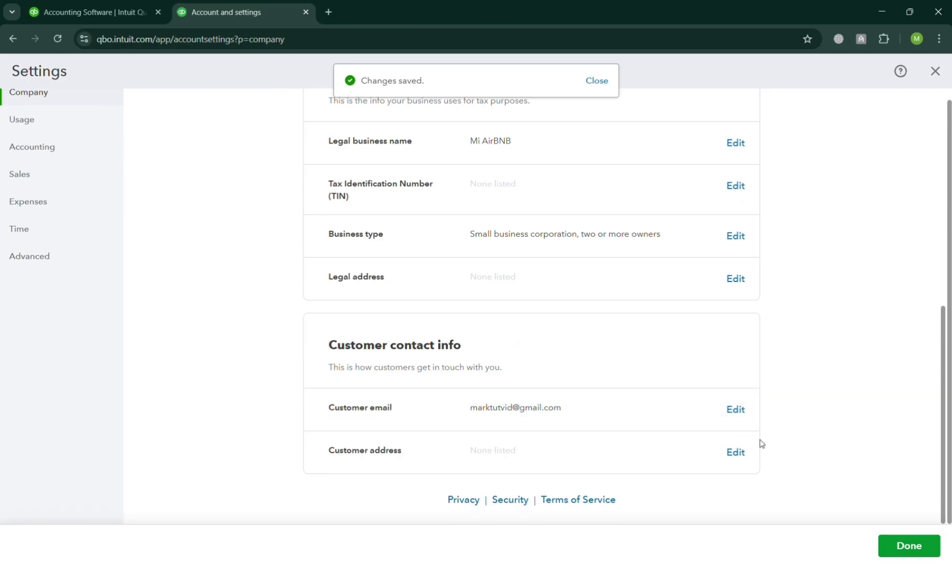
{"action": "scroll", "coordinate": [761, 442], "scroll_direction": "up", "scroll_amount": 8}
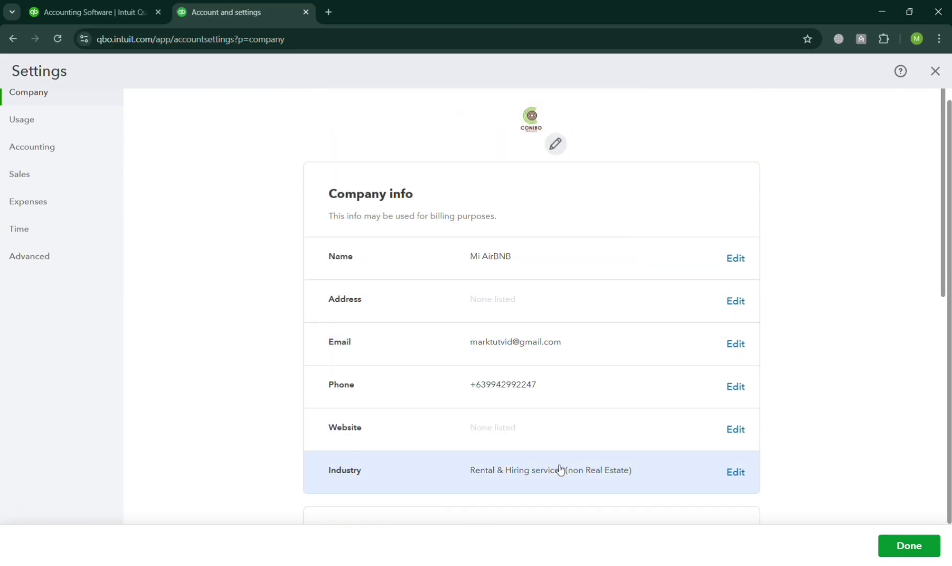
{"action": "left_click", "coordinate": [36, 123]}
{"action": "left_click", "coordinate": [42, 149]}
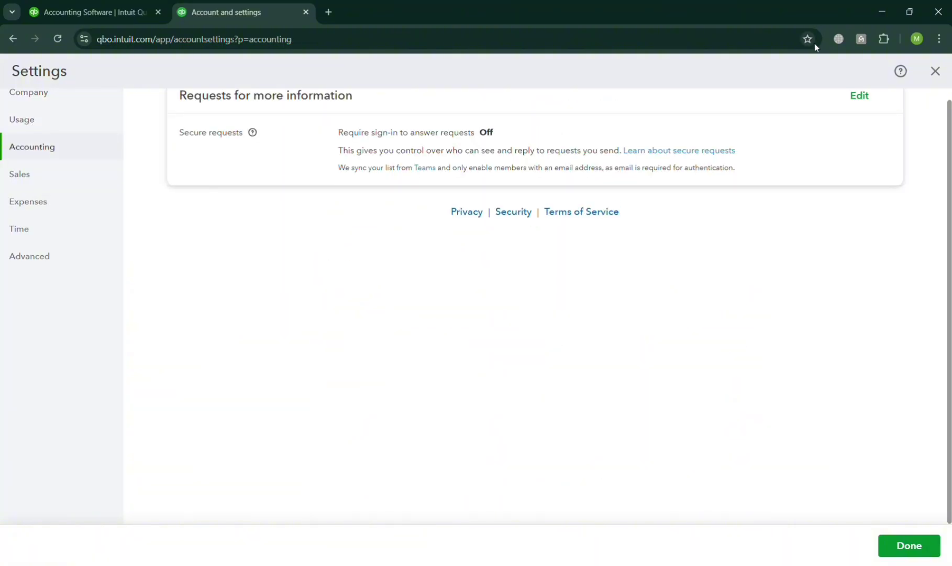
{"action": "left_click", "coordinate": [937, 71]}
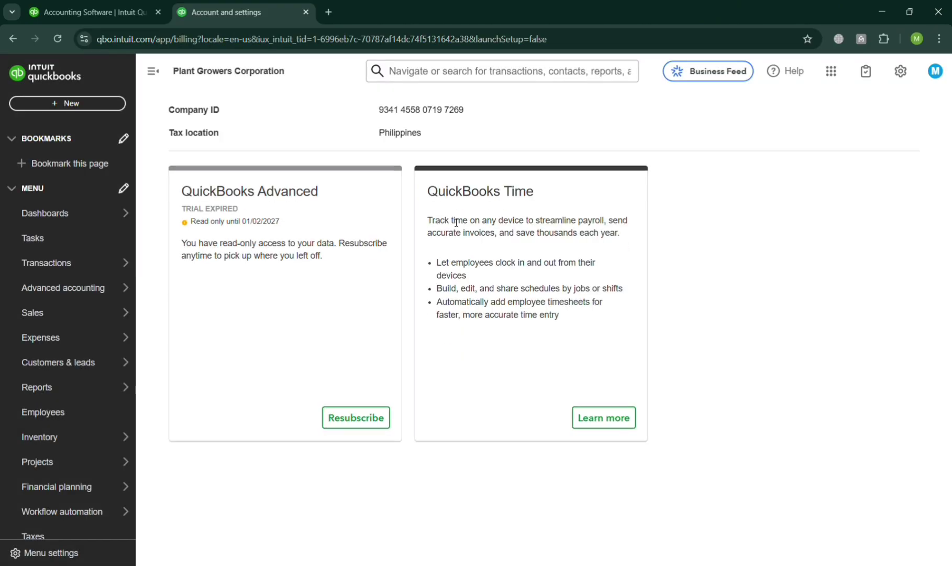
- Examine the available navigation sections, the company tools and lists, and the record types that can be created
{"action": "mouse_move", "coordinate": [105, 267]}
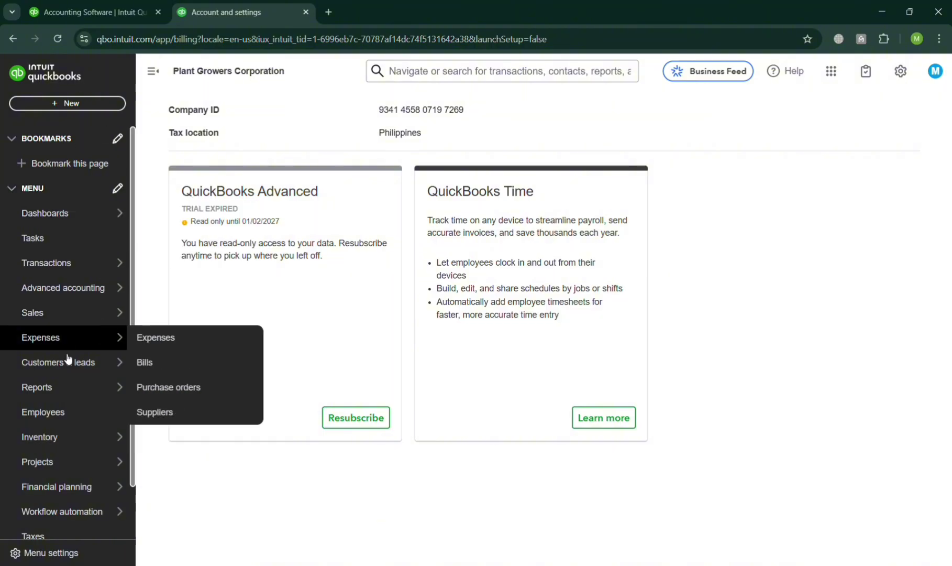
{"action": "mouse_move", "coordinate": [70, 458]}
{"action": "scroll", "coordinate": [70, 457], "scroll_direction": "down", "scroll_amount": 1}
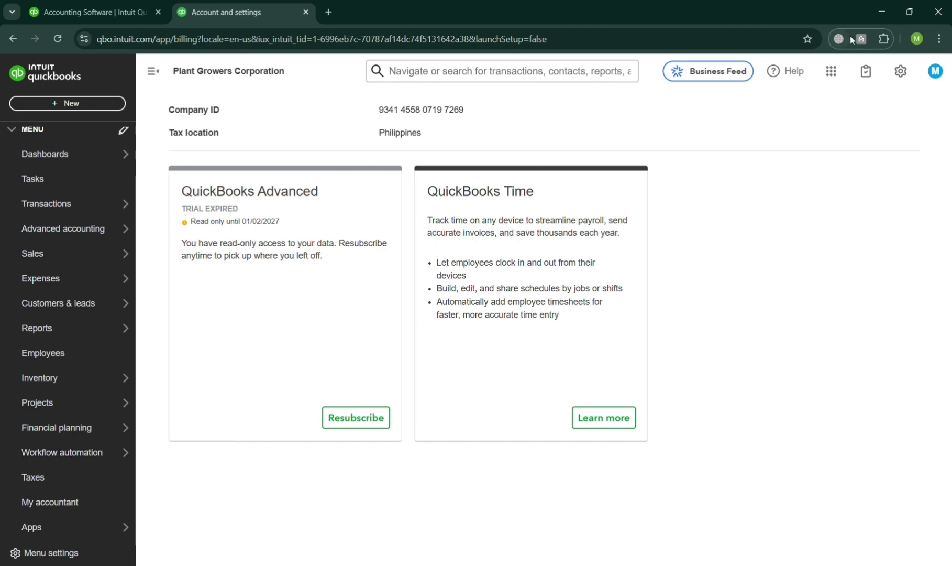
{"action": "scroll", "coordinate": [860, 133], "scroll_direction": "up", "scroll_amount": 3}
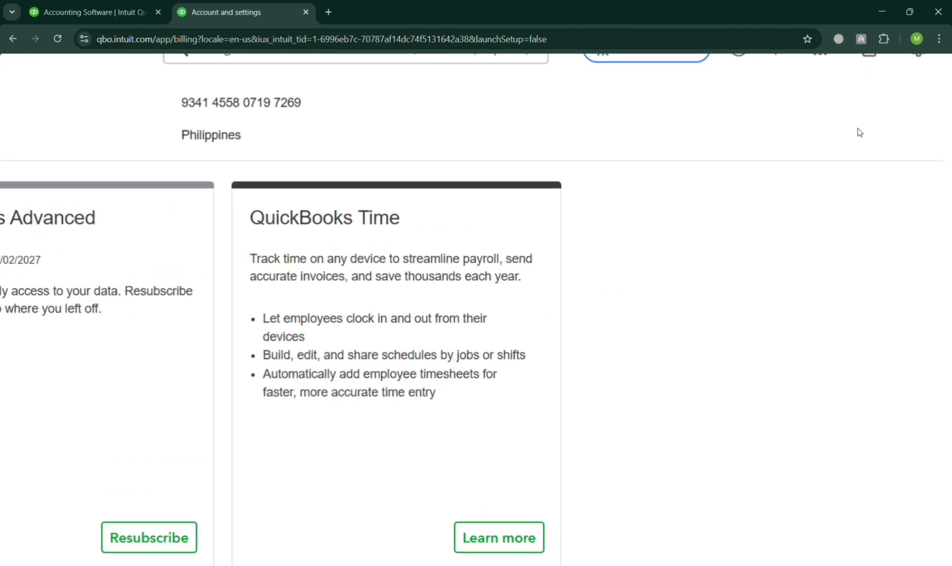
{"action": "scroll", "coordinate": [860, 132], "scroll_direction": "up", "scroll_amount": 1}
{"action": "left_click", "coordinate": [922, 94]}
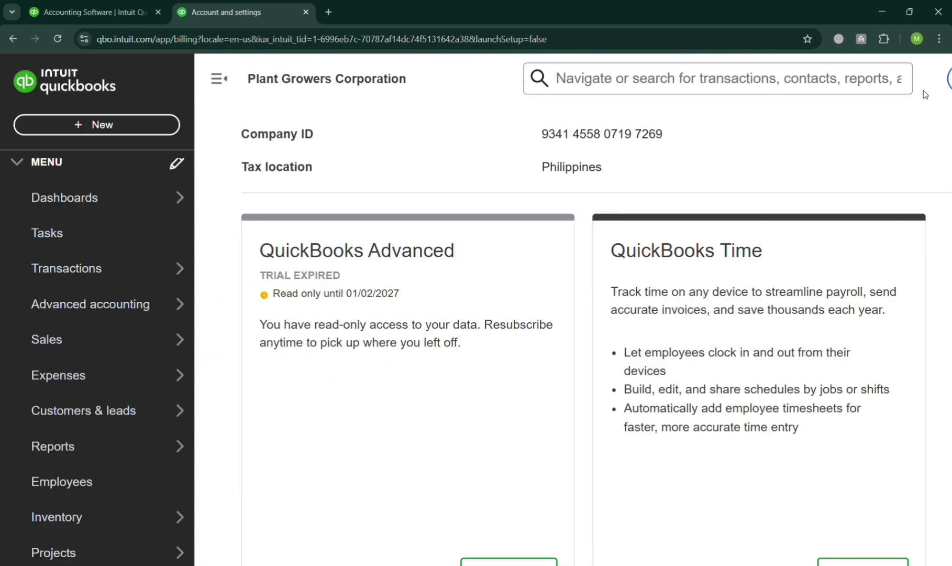
{"action": "scroll", "coordinate": [816, 310], "scroll_direction": "right", "scroll_amount": 7}
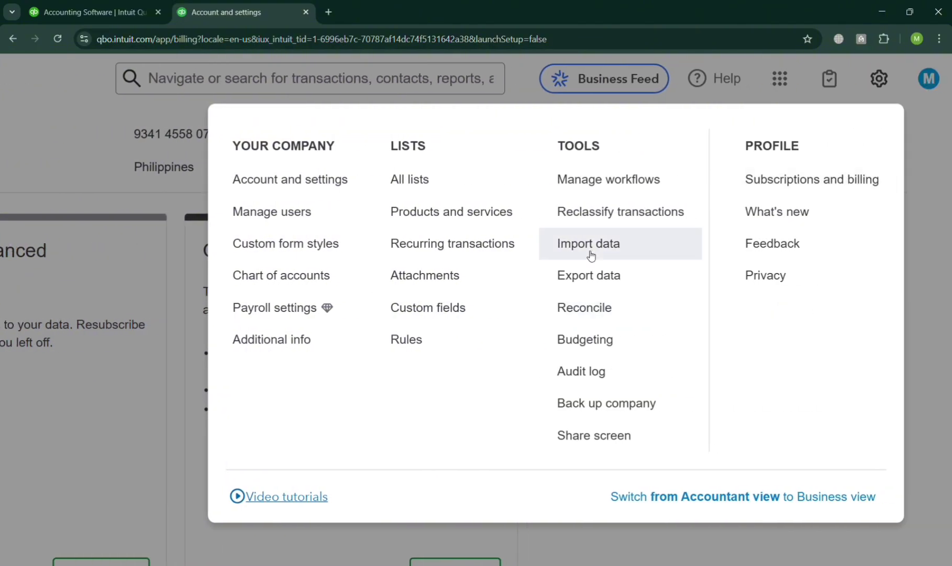
{"action": "scroll", "coordinate": [708, 250], "scroll_direction": "down", "scroll_amount": 3}
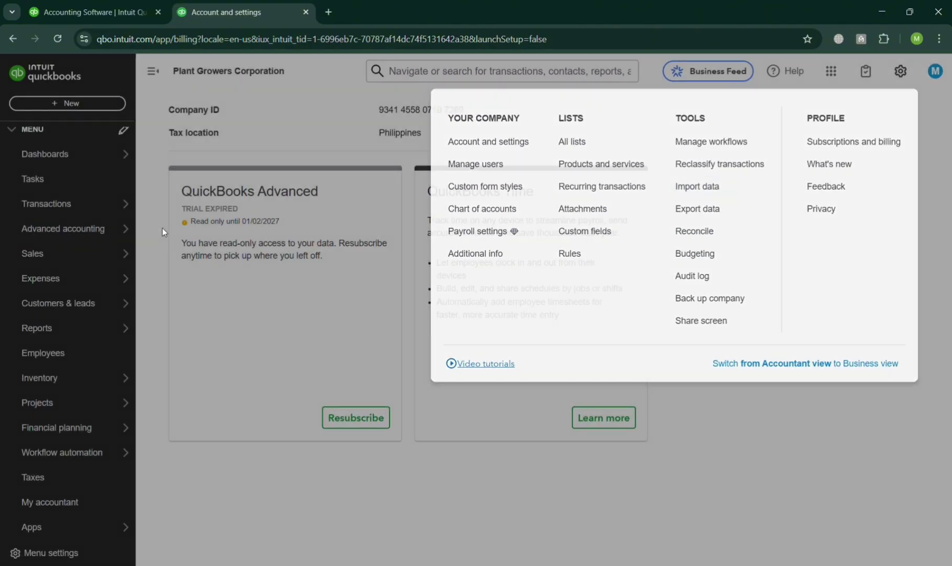
{"action": "left_click", "coordinate": [162, 228]}
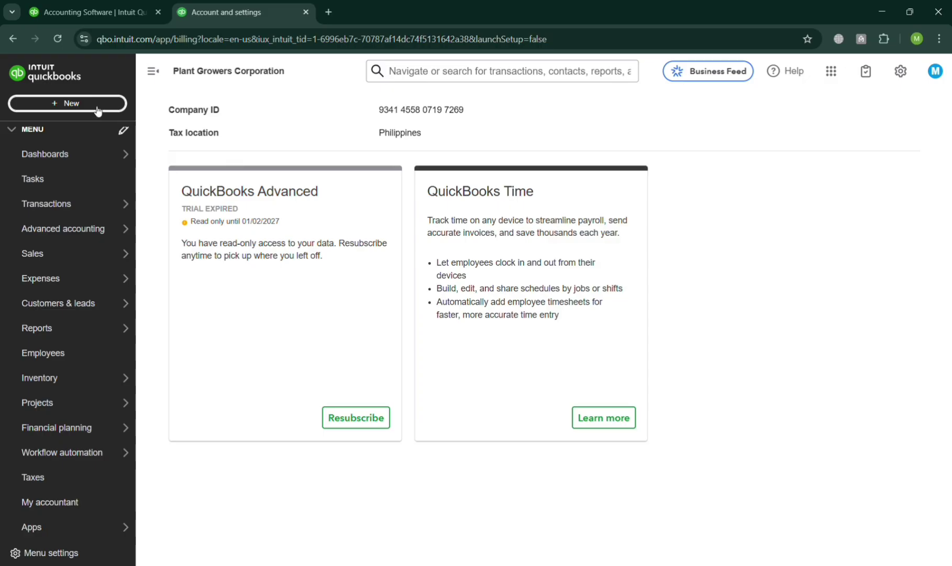
{"action": "left_click", "coordinate": [98, 107]}
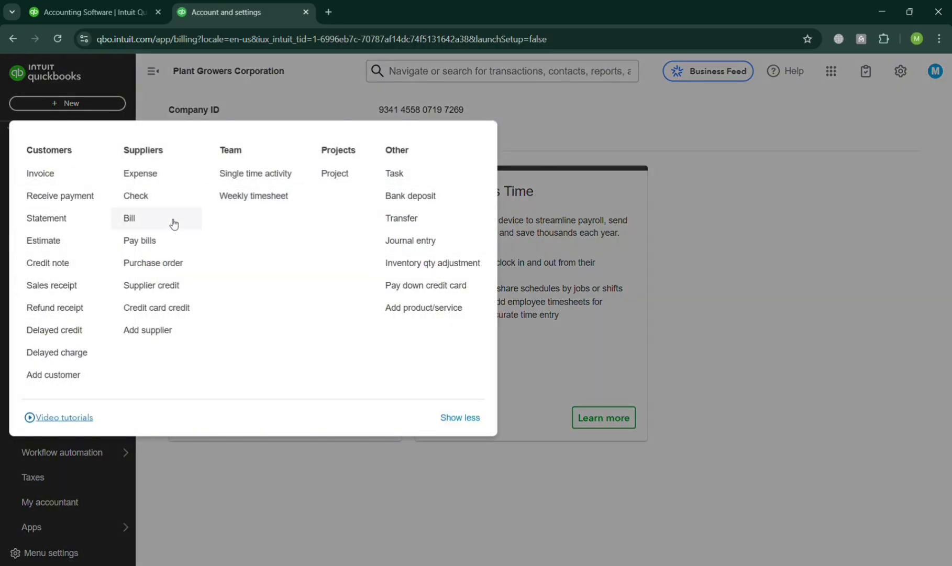
{"action": "left_click", "coordinate": [205, 494]}
- Open the chart of accounts and look through the existing accounts
{"action": "mouse_move", "coordinate": [94, 414]}
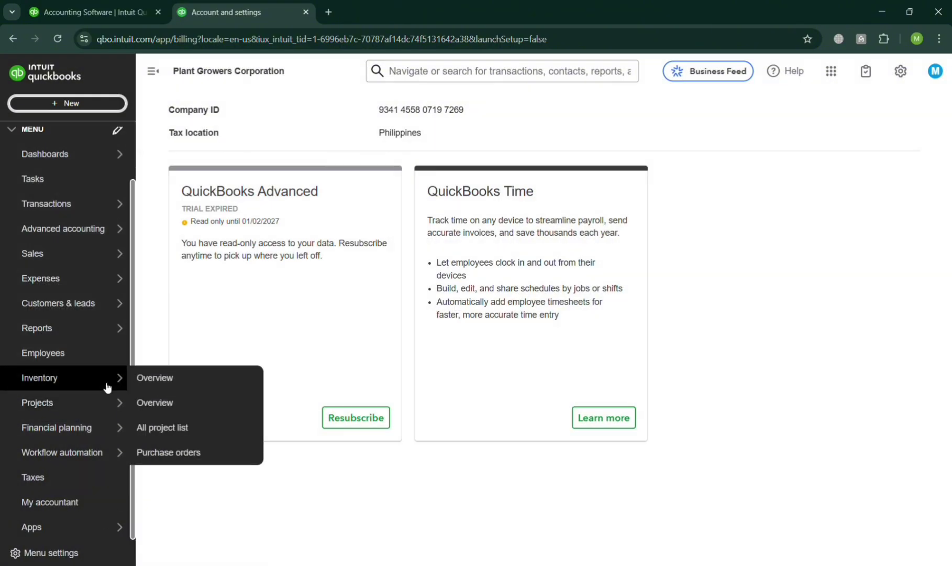
{"action": "mouse_move", "coordinate": [99, 177]}
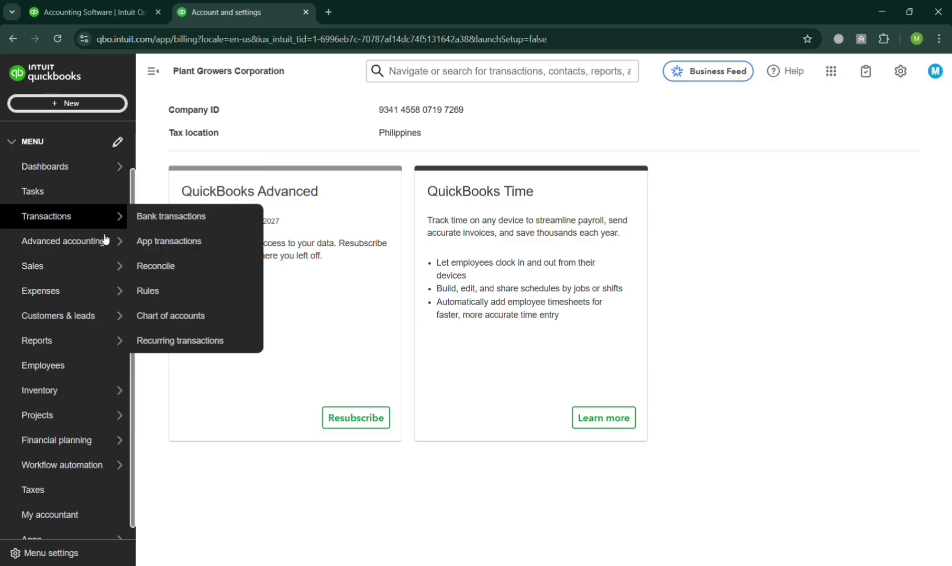
{"action": "mouse_move", "coordinate": [105, 242]}
{"action": "left_click", "coordinate": [216, 326]}
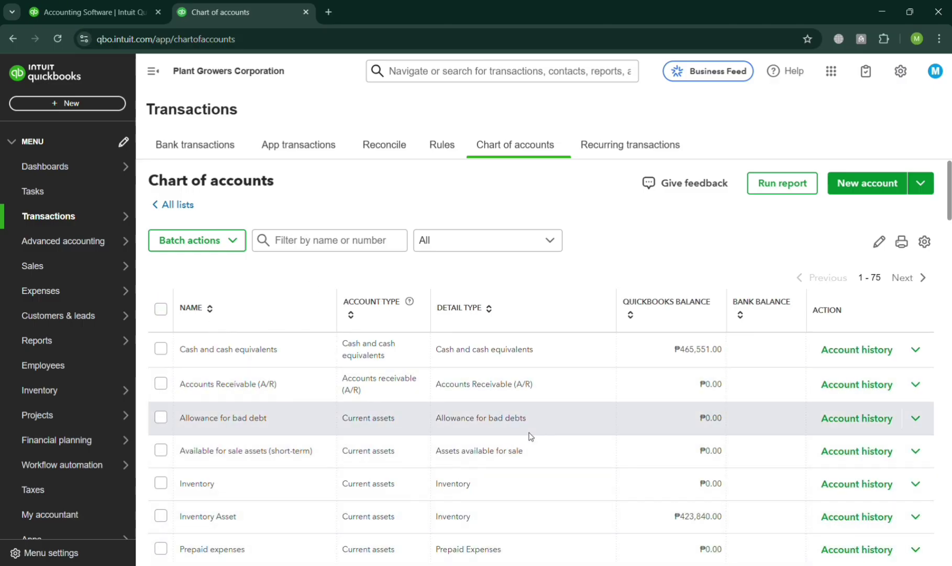
{"action": "scroll", "coordinate": [529, 434], "scroll_direction": "down", "scroll_amount": 5}
{"action": "scroll", "coordinate": [530, 436], "scroll_direction": "up", "scroll_amount": 5}
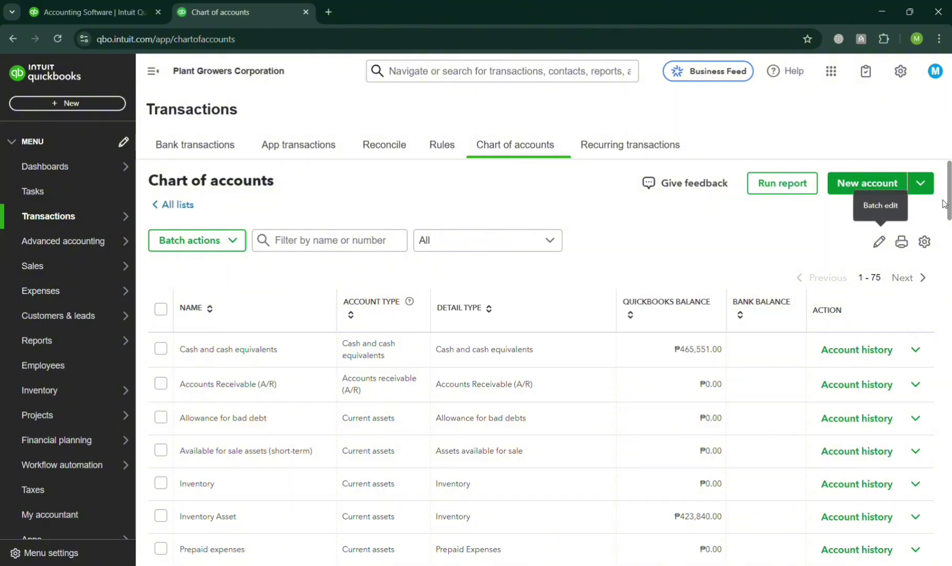
- Draft a new account named "Utilities" marked as a subaccount, and close the form without saving
{"action": "left_click", "coordinate": [861, 192]}
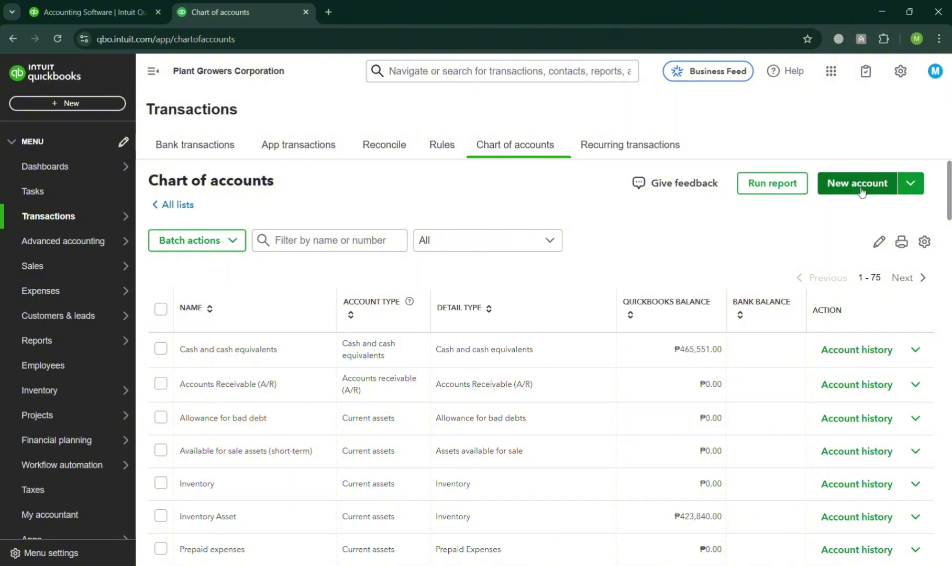
{"action": "left_click", "coordinate": [689, 128]}
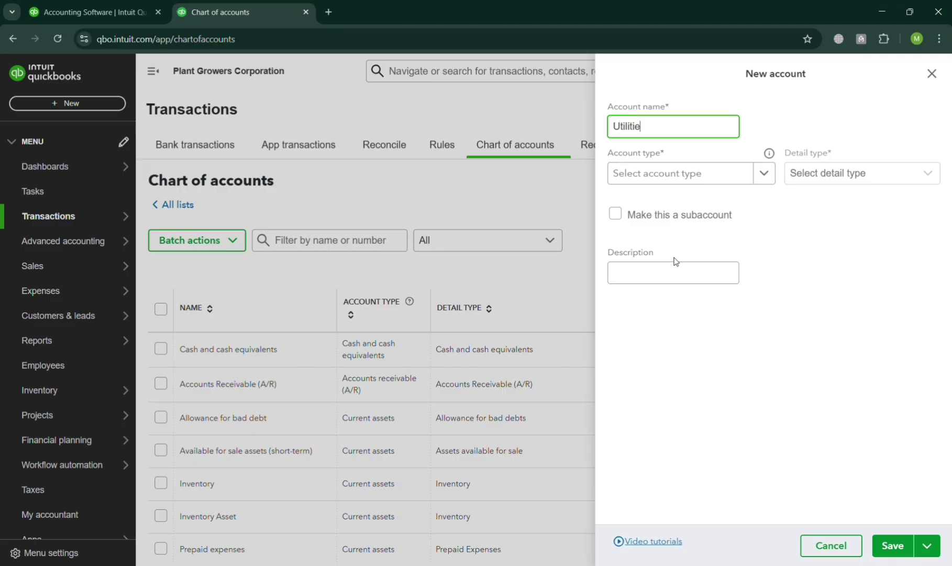
{"action": "left_click", "coordinate": [712, 174]}
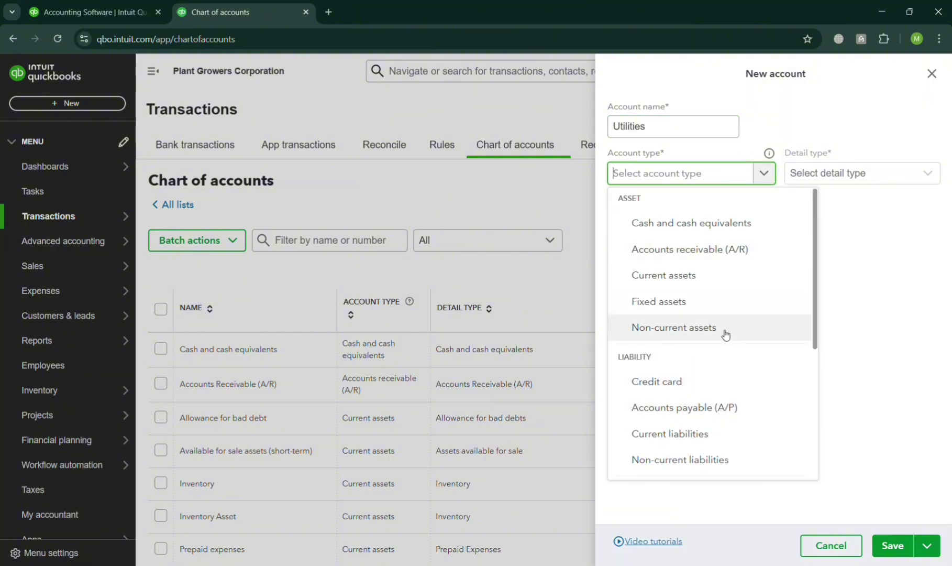
{"action": "left_click", "coordinate": [833, 183]}
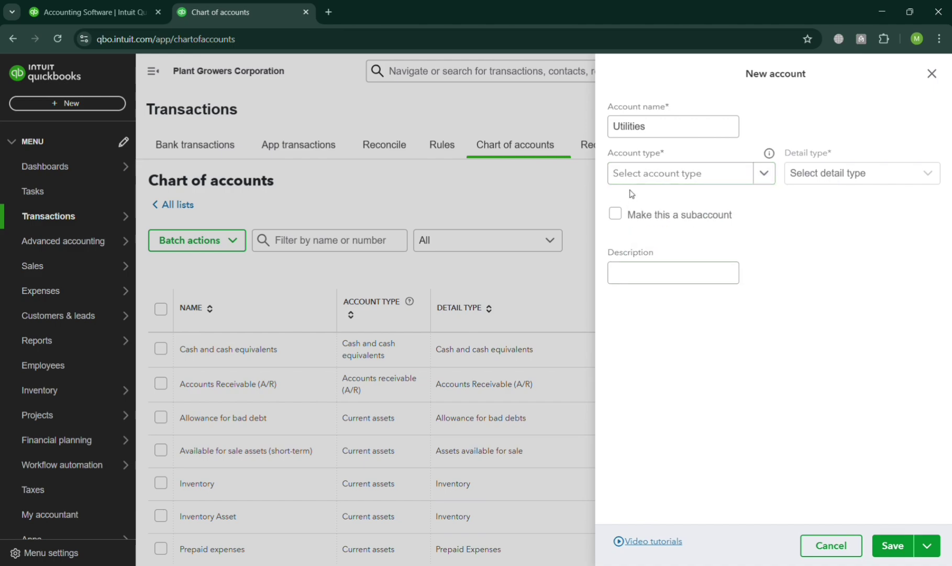
{"action": "left_click", "coordinate": [623, 217]}
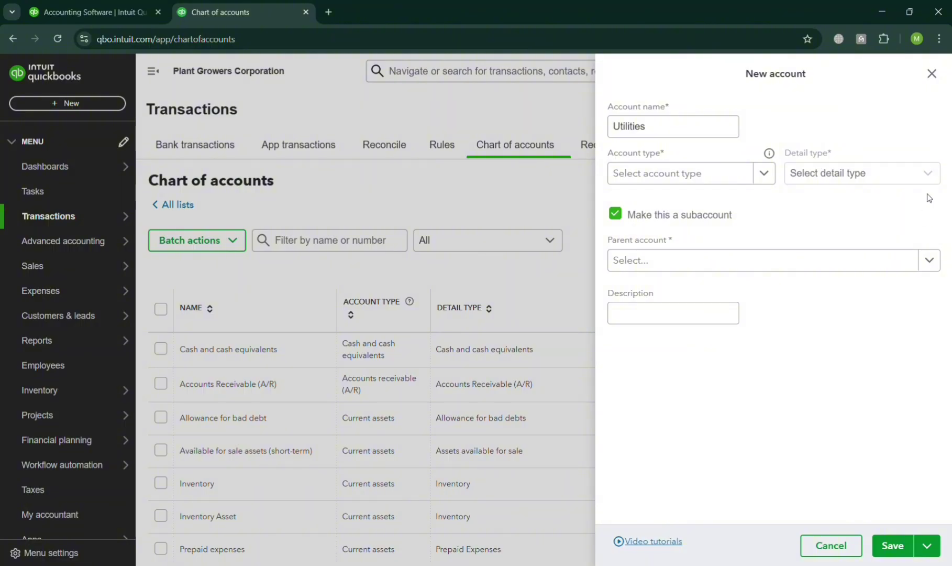
{"action": "left_click", "coordinate": [930, 73]}
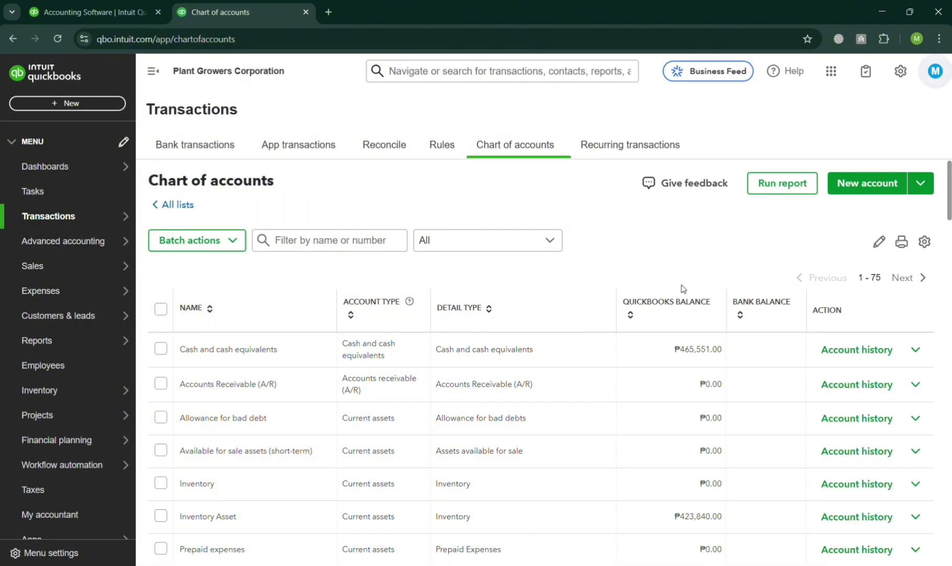
- Review the asset accounts in the chart of accounts, and open the list of expense transactions
{"action": "scroll", "coordinate": [428, 506], "scroll_direction": "down", "scroll_amount": 6}
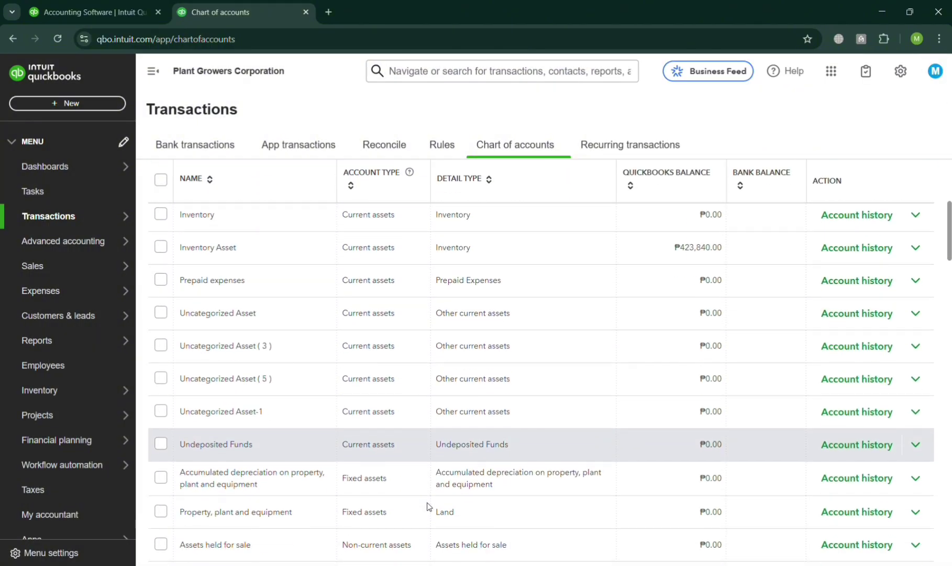
{"action": "scroll", "coordinate": [427, 506], "scroll_direction": "down", "scroll_amount": 2}
{"action": "scroll", "coordinate": [427, 504], "scroll_direction": "up", "scroll_amount": 10}
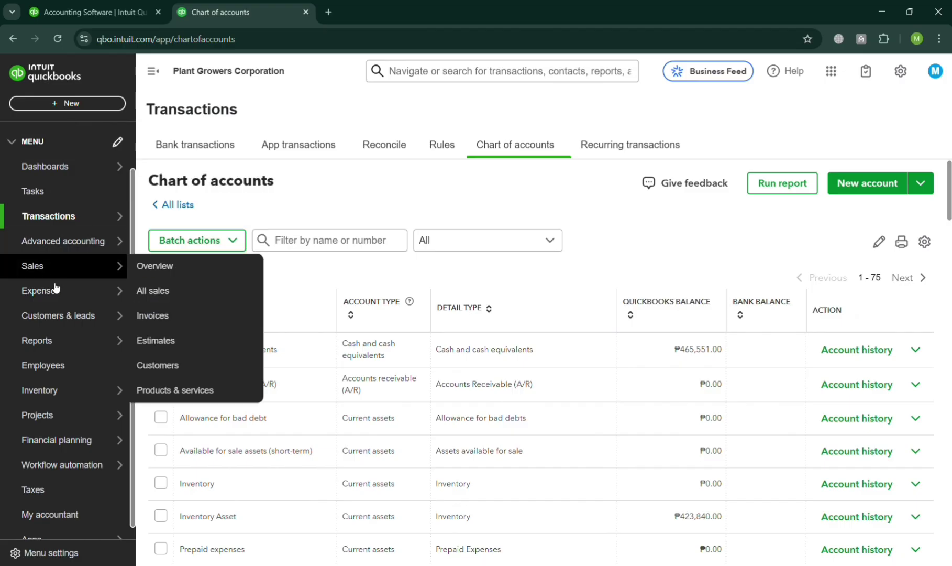
{"action": "mouse_move", "coordinate": [62, 299]}
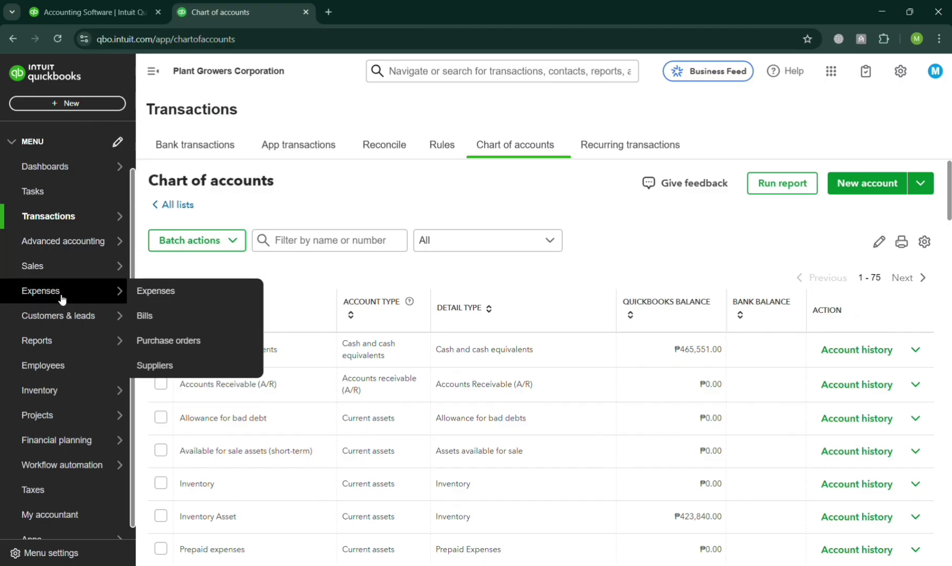
{"action": "left_click", "coordinate": [176, 300]}
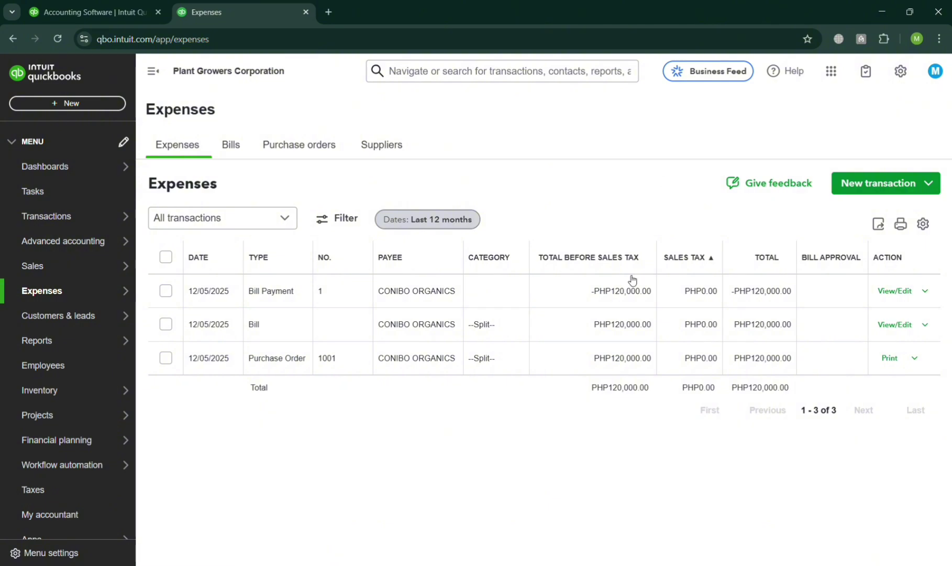
- Start a new expense transaction and set its payment method to Credit Card
{"action": "left_click", "coordinate": [875, 190]}
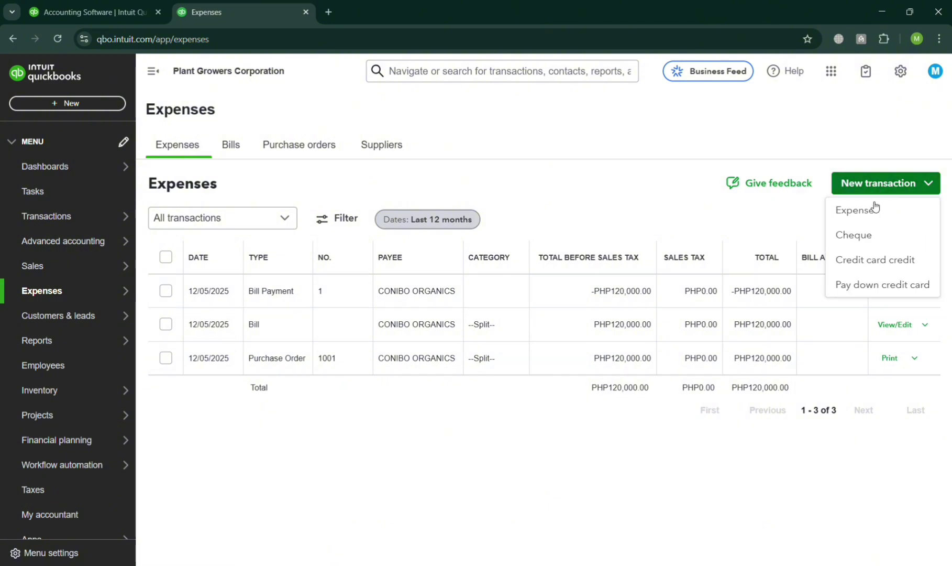
{"action": "left_click", "coordinate": [873, 209]}
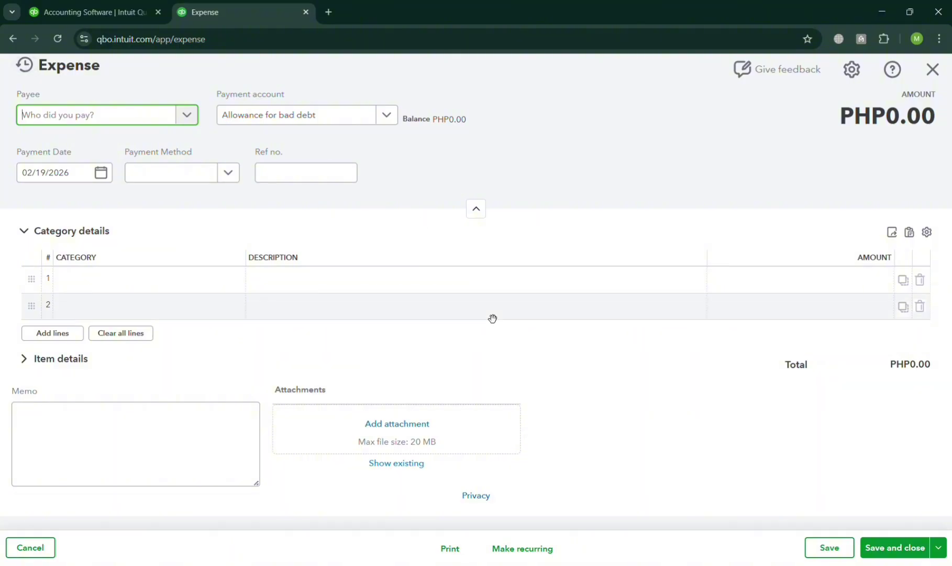
{"action": "left_click", "coordinate": [181, 181]}
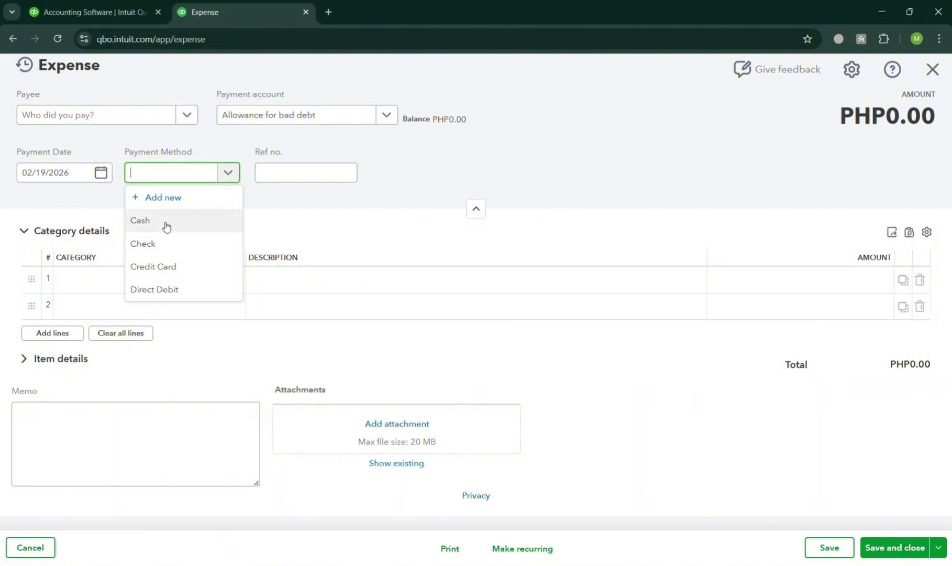
{"action": "left_click", "coordinate": [170, 267]}
{"action": "left_click", "coordinate": [287, 174]}
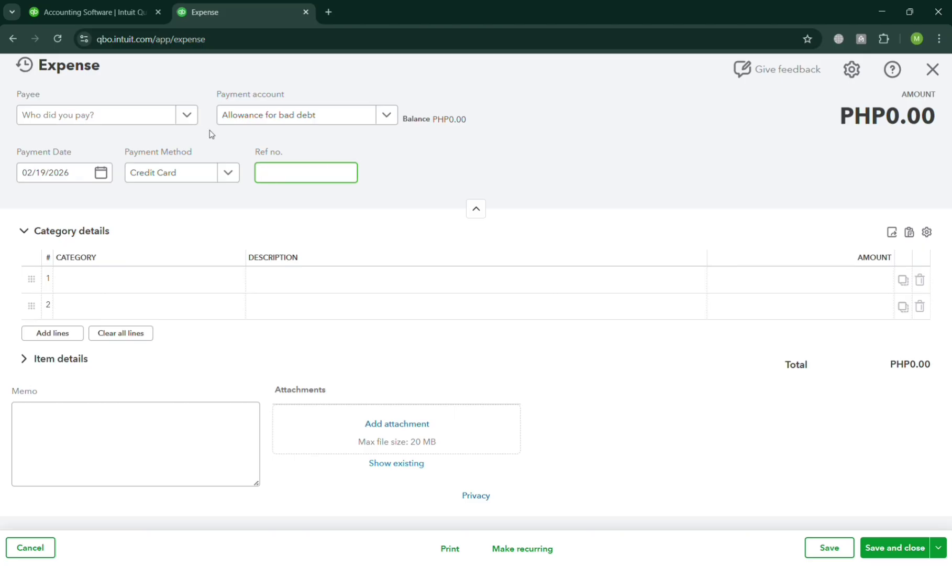
- Choose SGV & CO as the expense's payee, dismiss the suggested bill, and leave the form without saving
{"action": "left_click", "coordinate": [187, 116]}
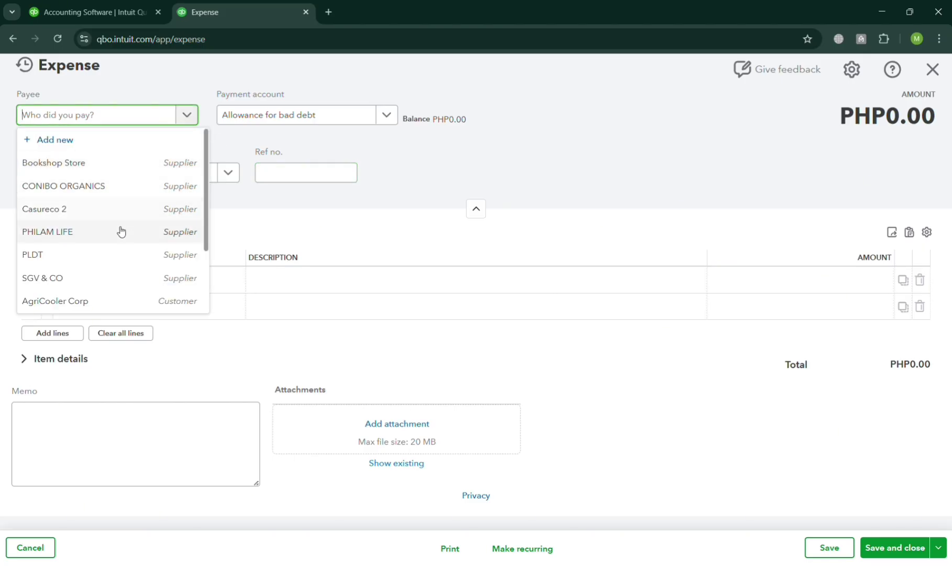
{"action": "left_click", "coordinate": [131, 278]}
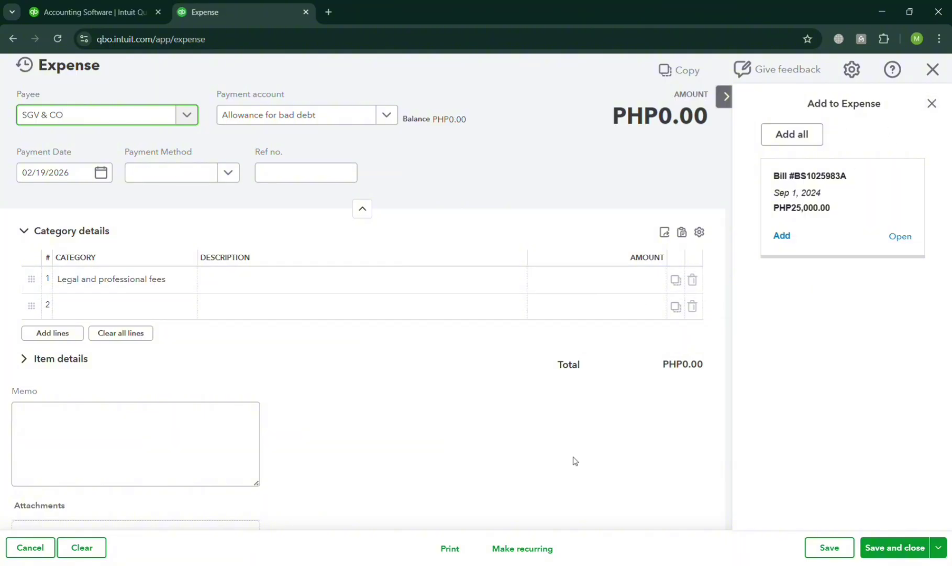
{"action": "scroll", "coordinate": [591, 449], "scroll_direction": "down", "scroll_amount": 2}
{"action": "scroll", "coordinate": [591, 448], "scroll_direction": "up", "scroll_amount": 2}
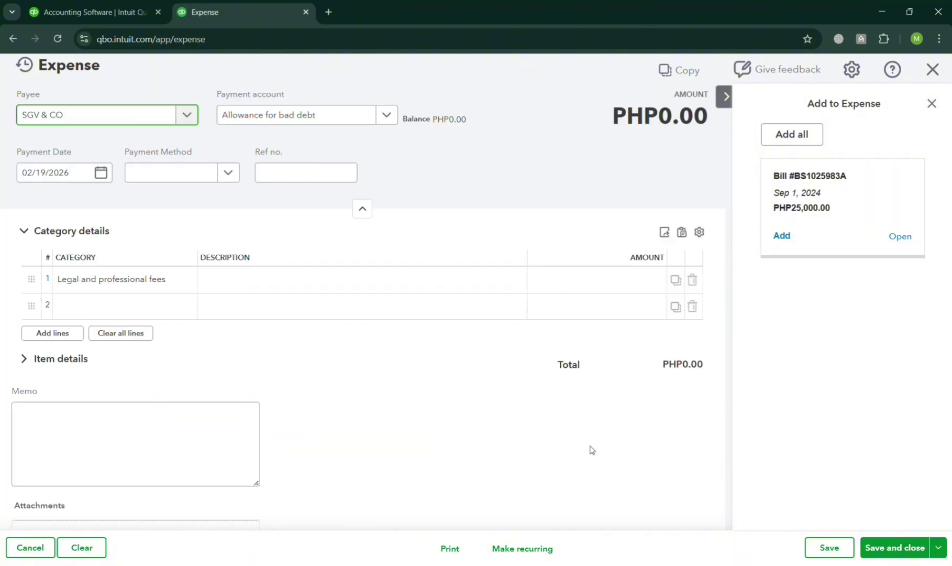
{"action": "left_click", "coordinate": [932, 105]}
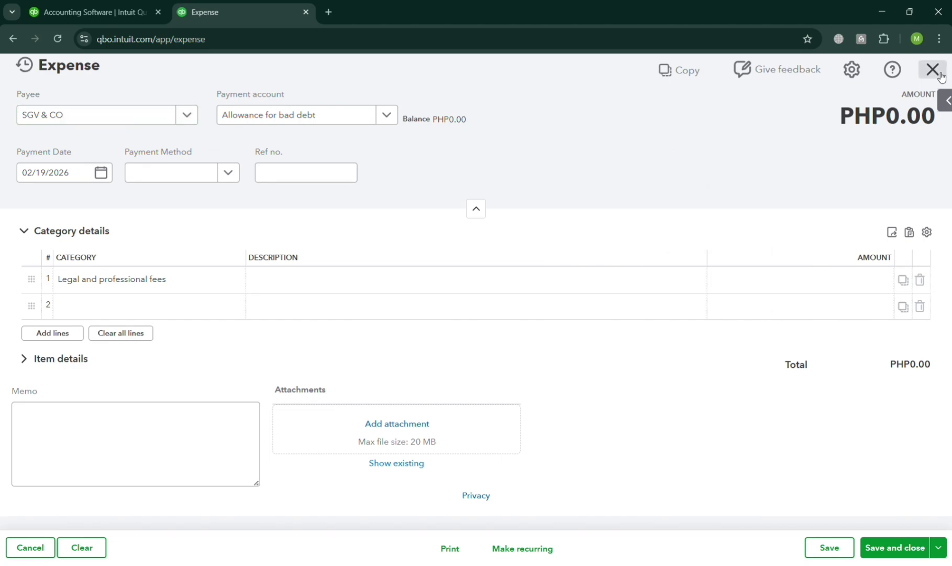
{"action": "left_click", "coordinate": [939, 76]}
{"action": "left_click", "coordinate": [516, 343]}
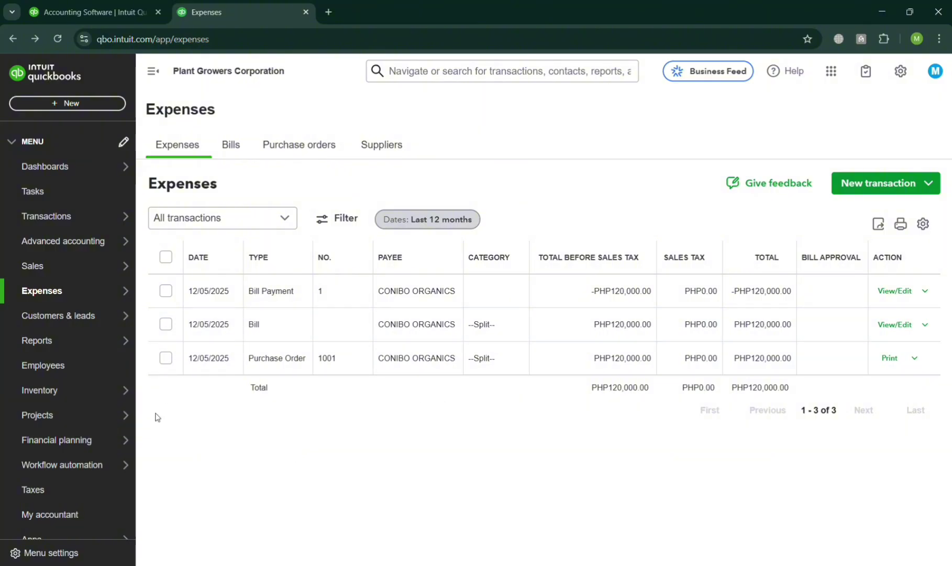
- Examine the navigation sections with their subpages and the record types that can be created
{"action": "scroll", "coordinate": [72, 472], "scroll_direction": "down", "scroll_amount": 1}
{"action": "mouse_move", "coordinate": [78, 467]}
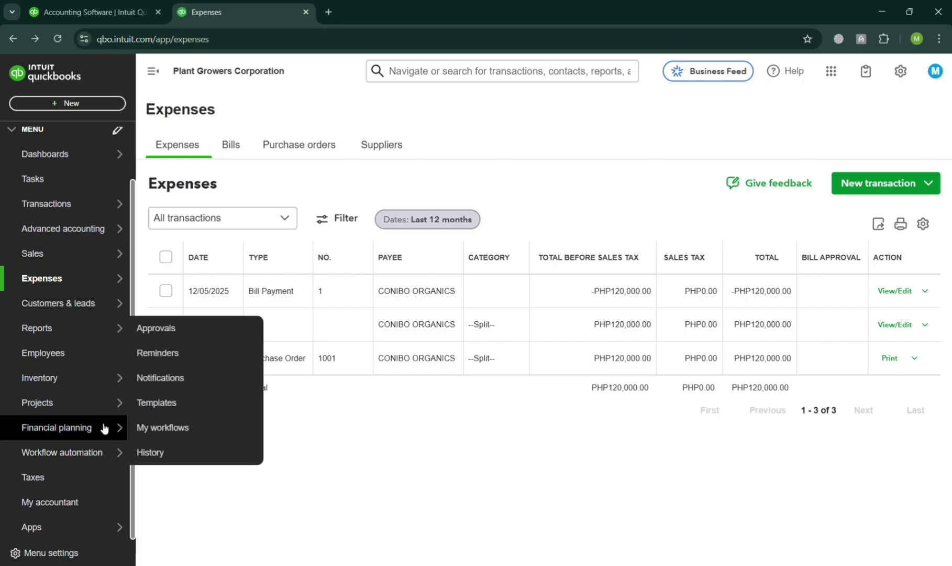
{"action": "mouse_move", "coordinate": [95, 311]}
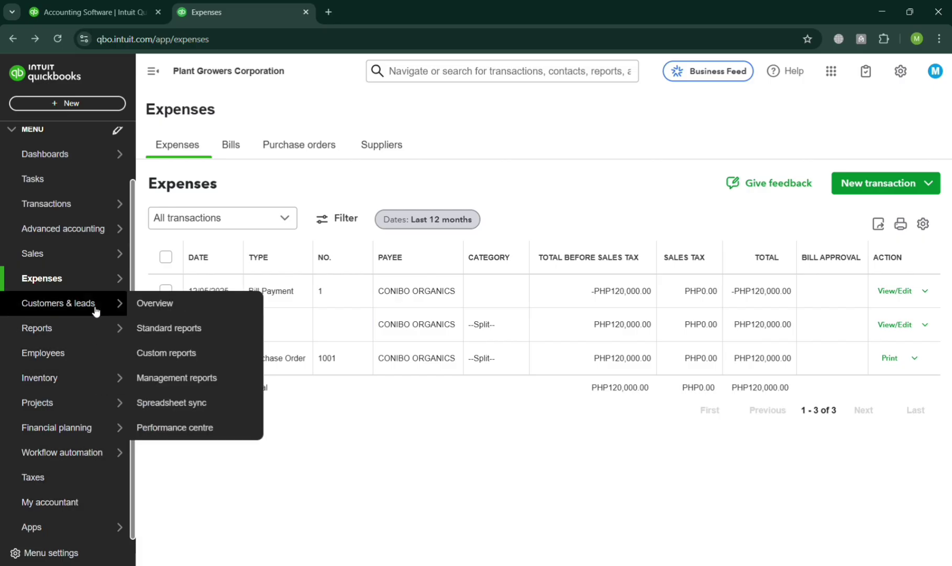
{"action": "scroll", "coordinate": [94, 309], "scroll_direction": "up", "scroll_amount": 1}
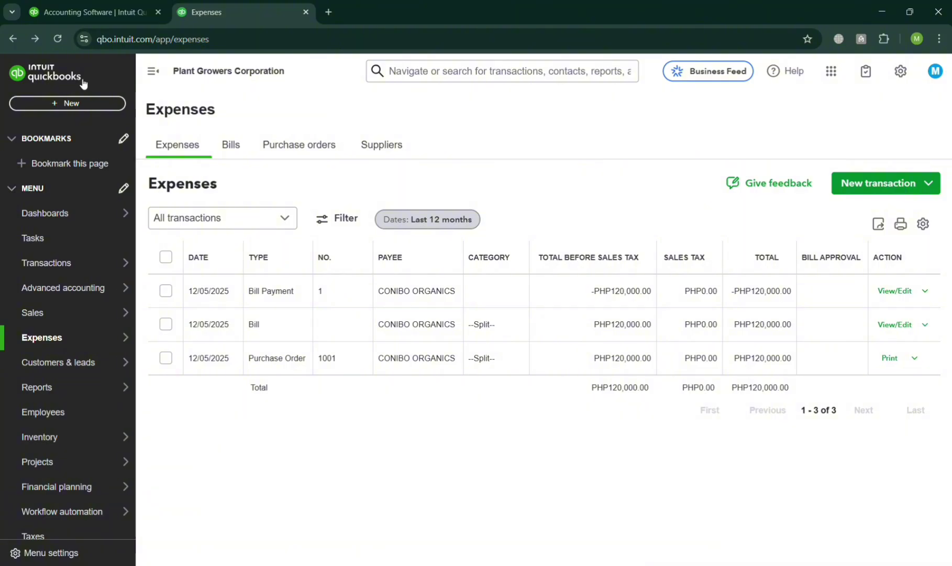
{"action": "left_click", "coordinate": [83, 103]}
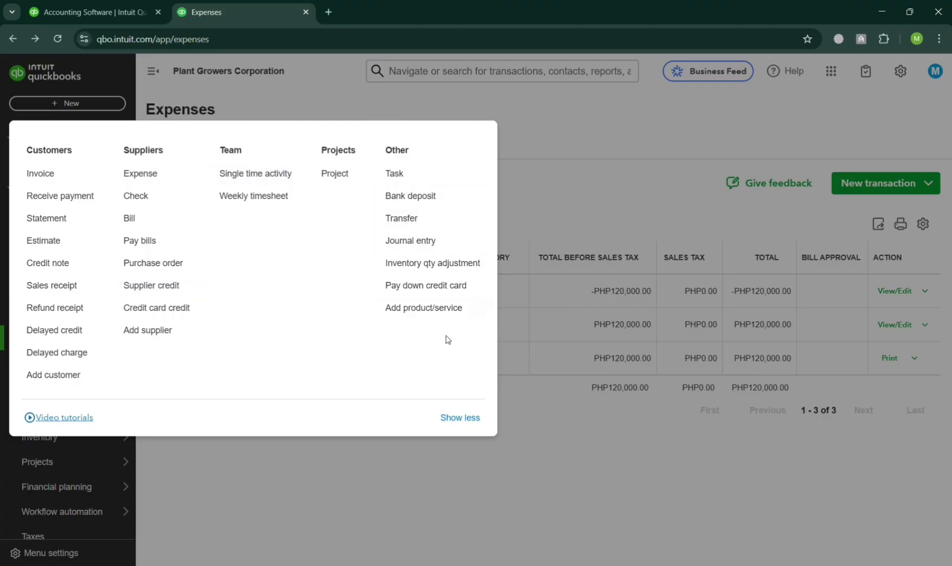
{"action": "left_click", "coordinate": [347, 541]}
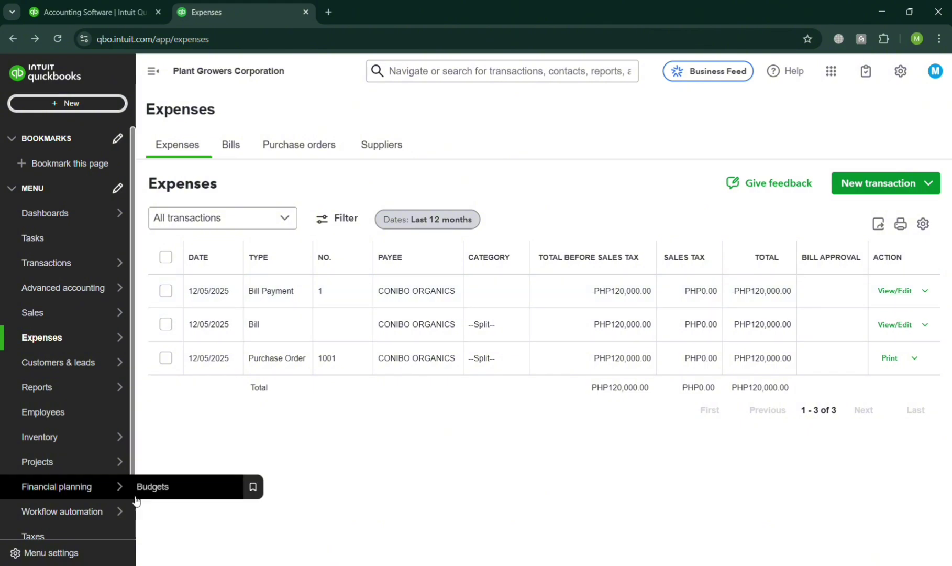
{"action": "scroll", "coordinate": [57, 499], "scroll_direction": "down", "scroll_amount": 1}
{"action": "scroll", "coordinate": [58, 500], "scroll_direction": "down", "scroll_amount": 1}
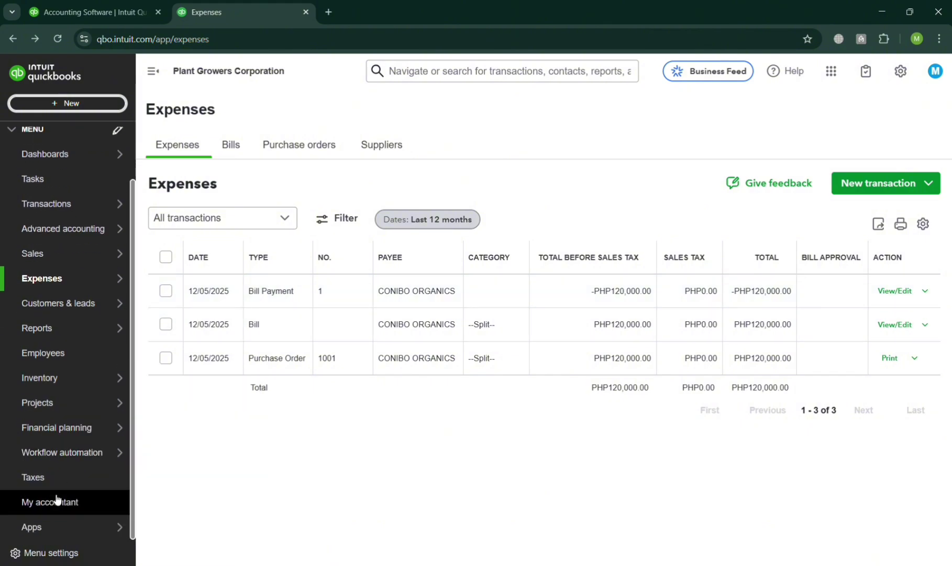
{"action": "scroll", "coordinate": [64, 509], "scroll_direction": "up", "scroll_amount": 3}
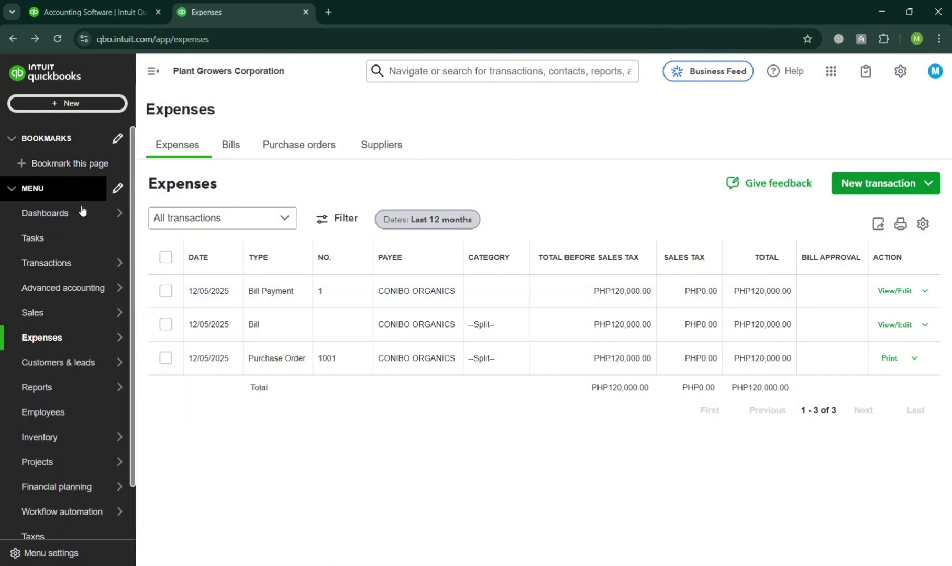
- Open the bank transactions page, view the banks available for connecting an account, and close that list
{"action": "mouse_move", "coordinate": [107, 262]}
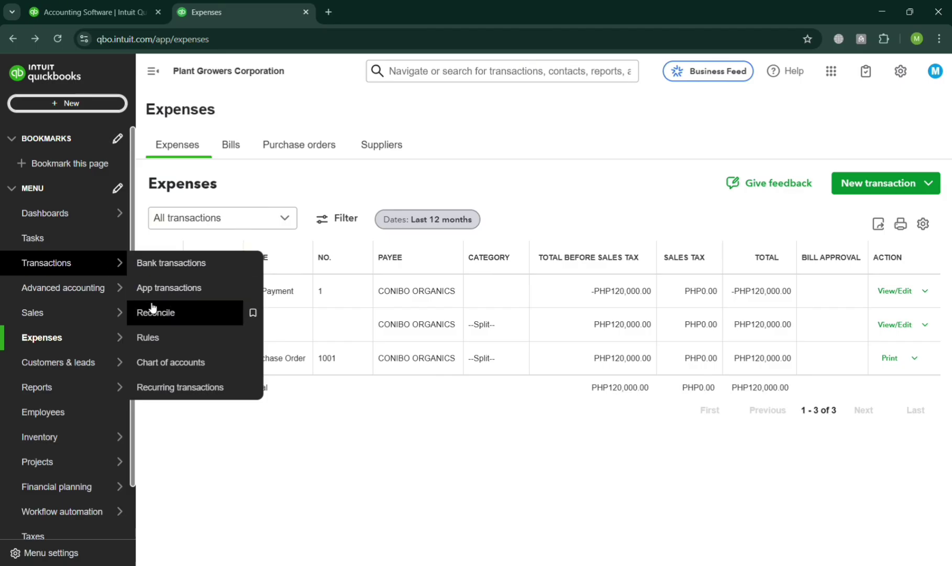
{"action": "left_click", "coordinate": [177, 269]}
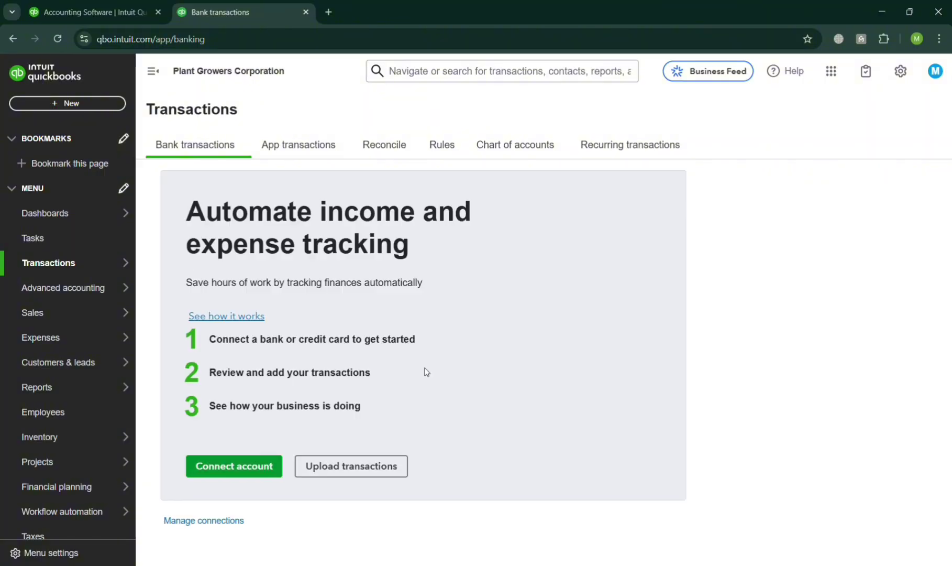
{"action": "left_click", "coordinate": [264, 473]}
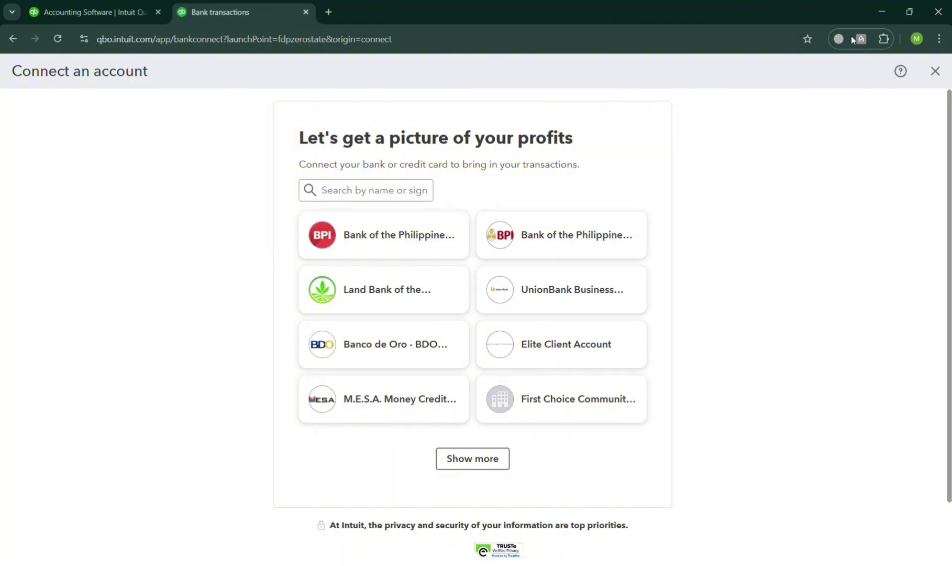
{"action": "left_click", "coordinate": [935, 71]}
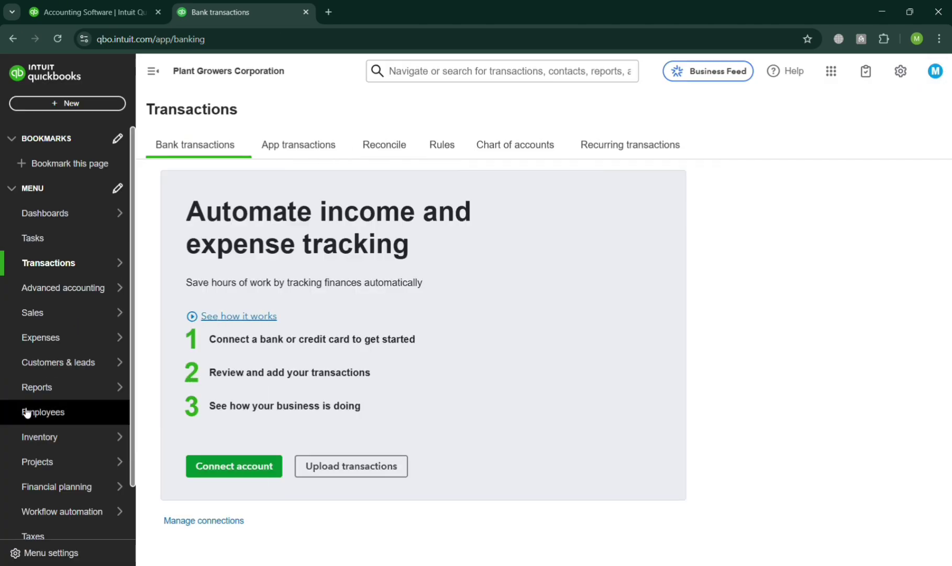
- Start a new sales receipt for the customer Urban Gardening Solutions
{"action": "mouse_move", "coordinate": [126, 342]}
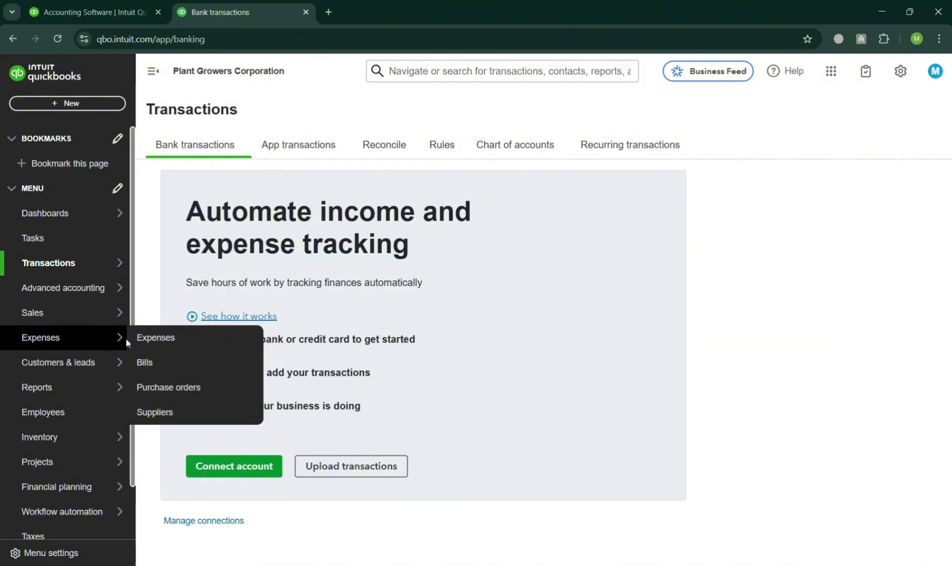
{"action": "mouse_move", "coordinate": [115, 208]}
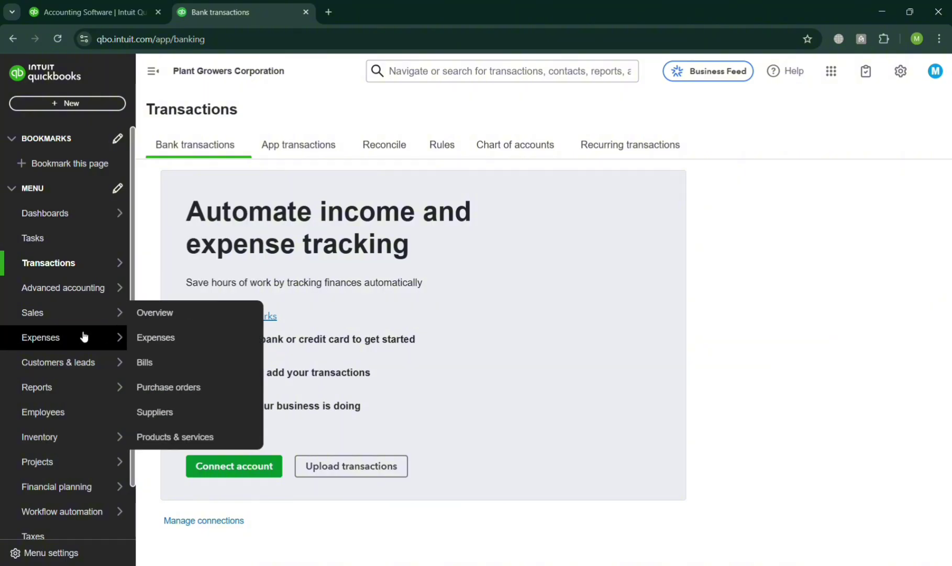
{"action": "mouse_move", "coordinate": [111, 316]}
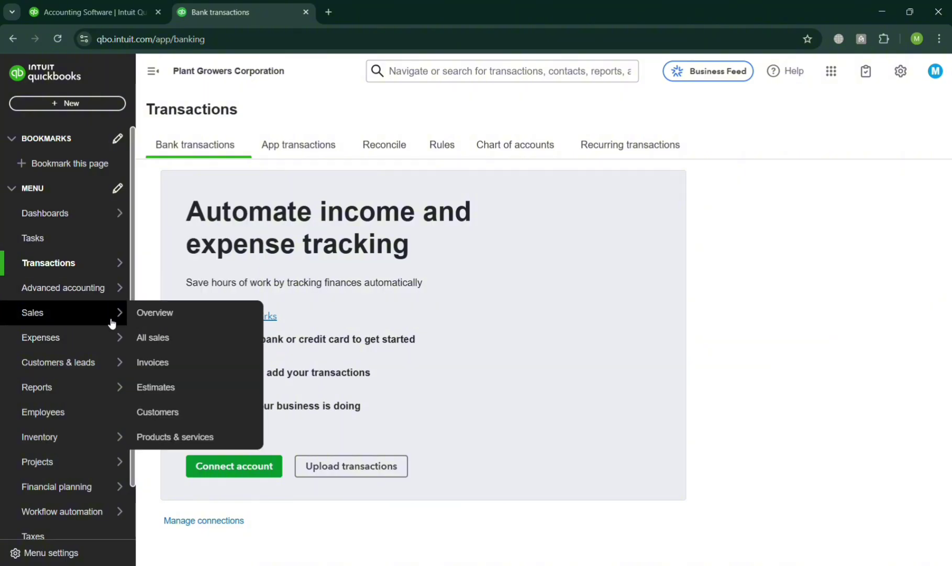
{"action": "left_click", "coordinate": [60, 105]}
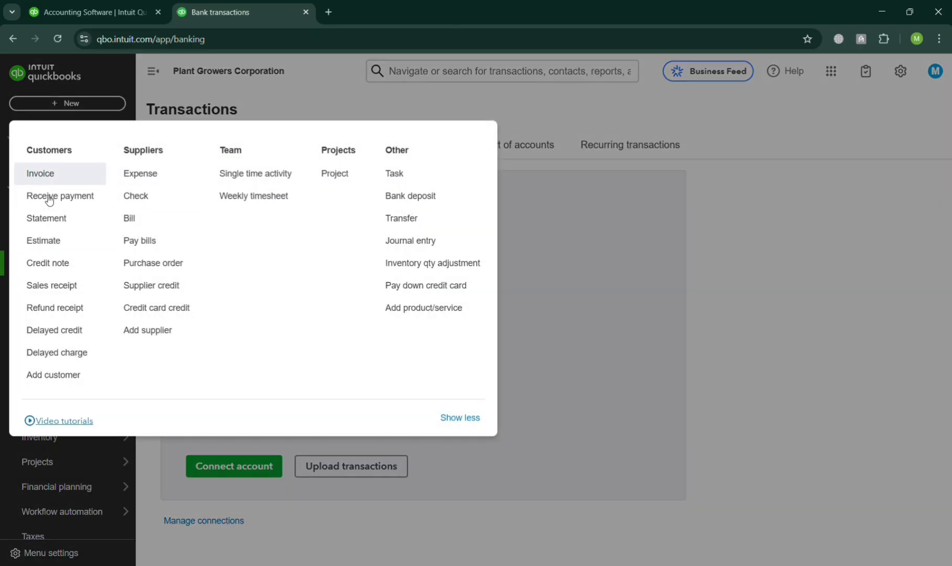
{"action": "left_click", "coordinate": [55, 298]}
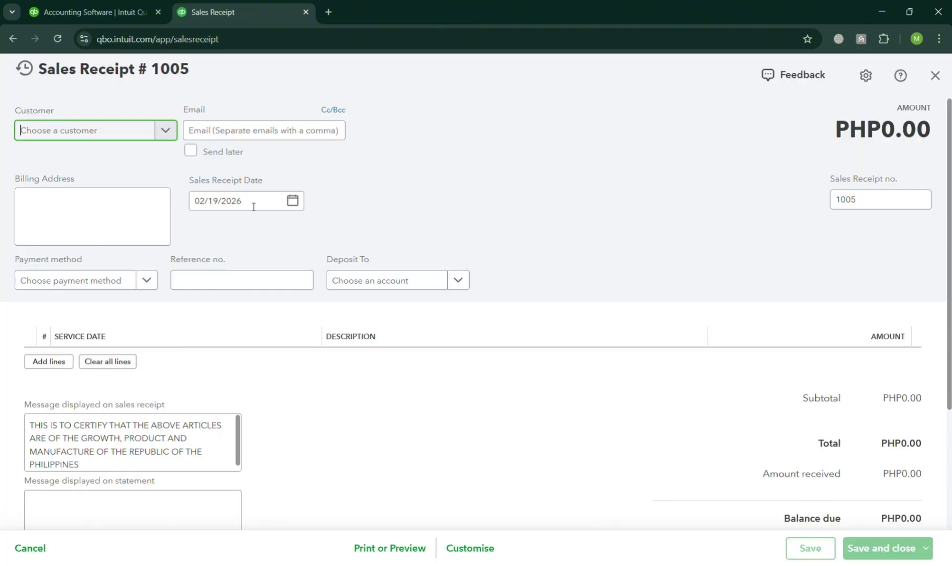
{"action": "left_click", "coordinate": [164, 131]}
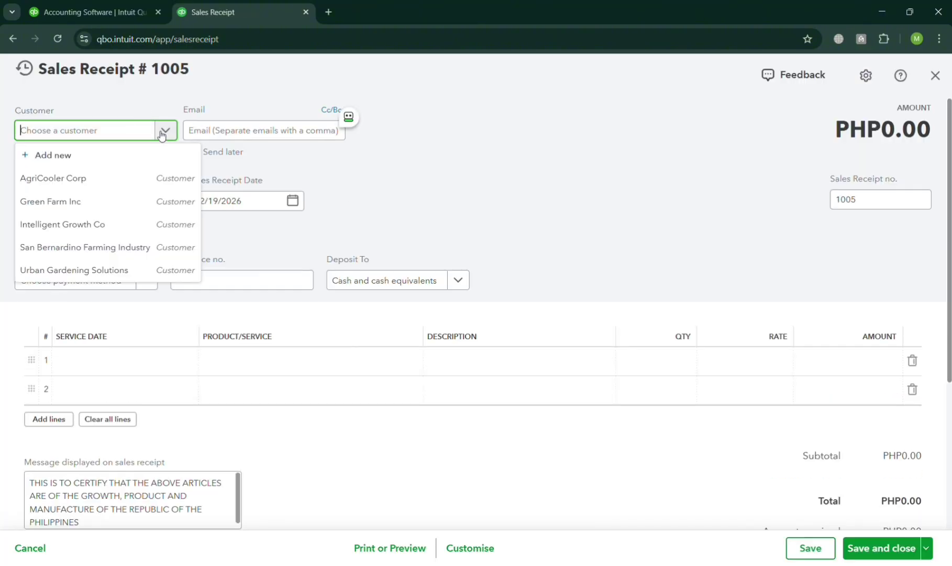
{"action": "left_click", "coordinate": [68, 270]}
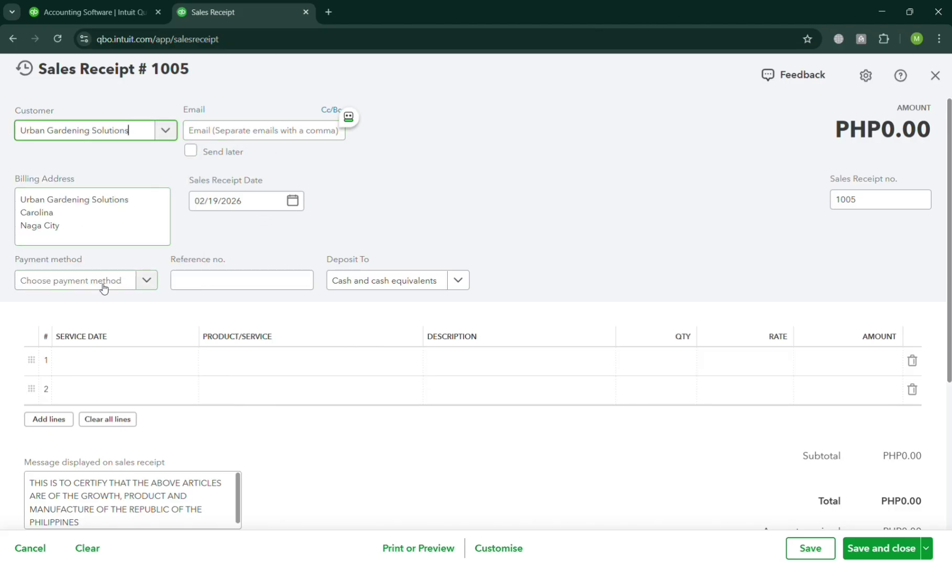
- Set the sales receipt's payment method to Direct Debit, review the remaining fields, and leave without saving
{"action": "left_click", "coordinate": [141, 281]}
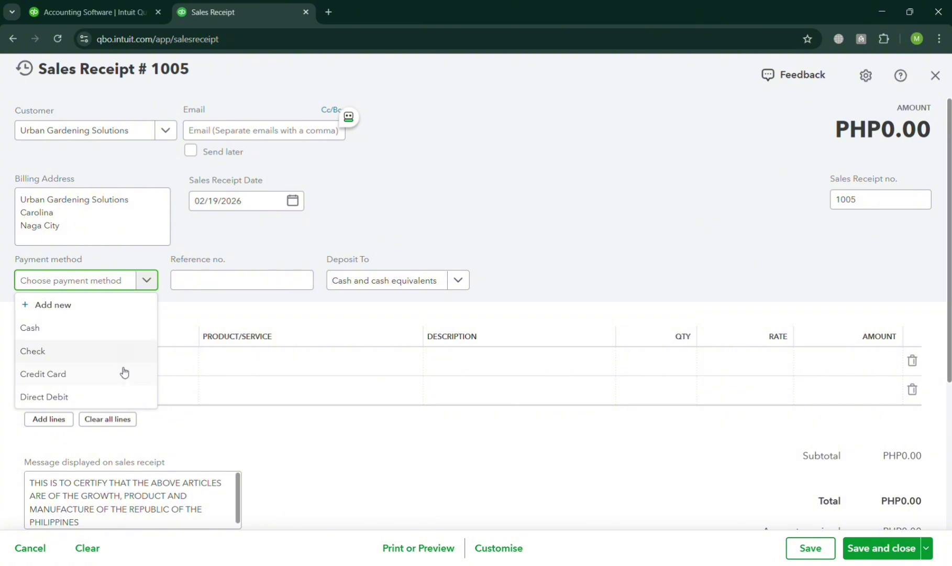
{"action": "left_click", "coordinate": [123, 397]}
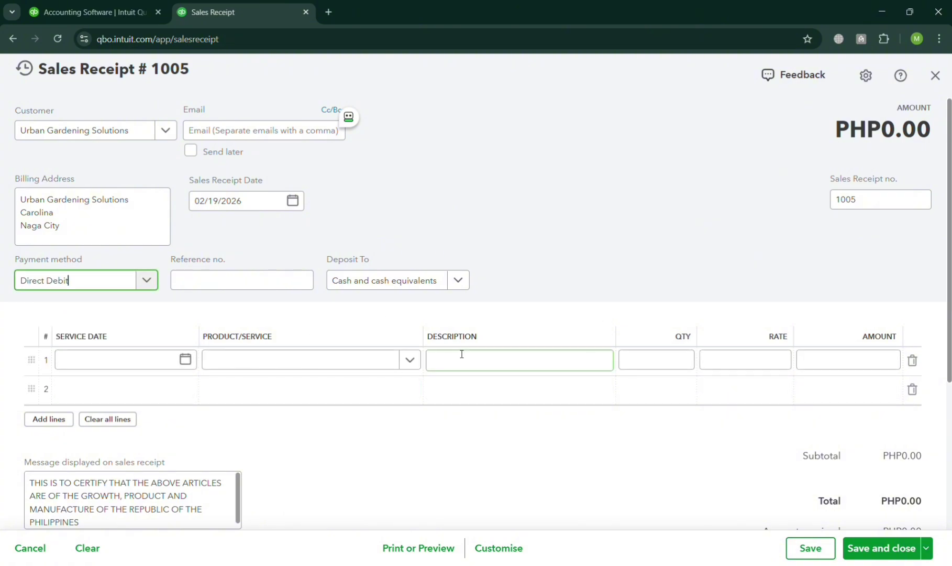
{"action": "scroll", "coordinate": [760, 390], "scroll_direction": "down", "scroll_amount": 3}
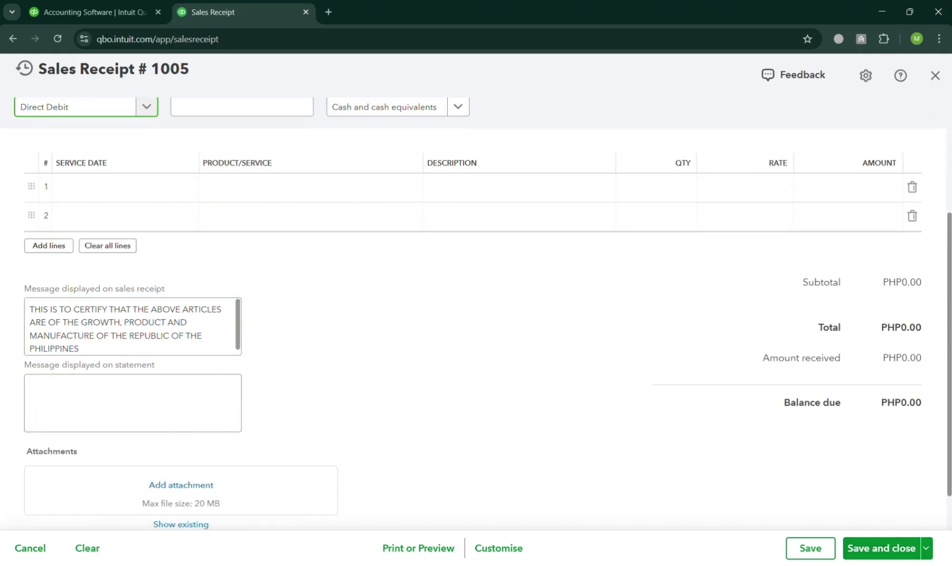
{"action": "left_click", "coordinate": [935, 75]}
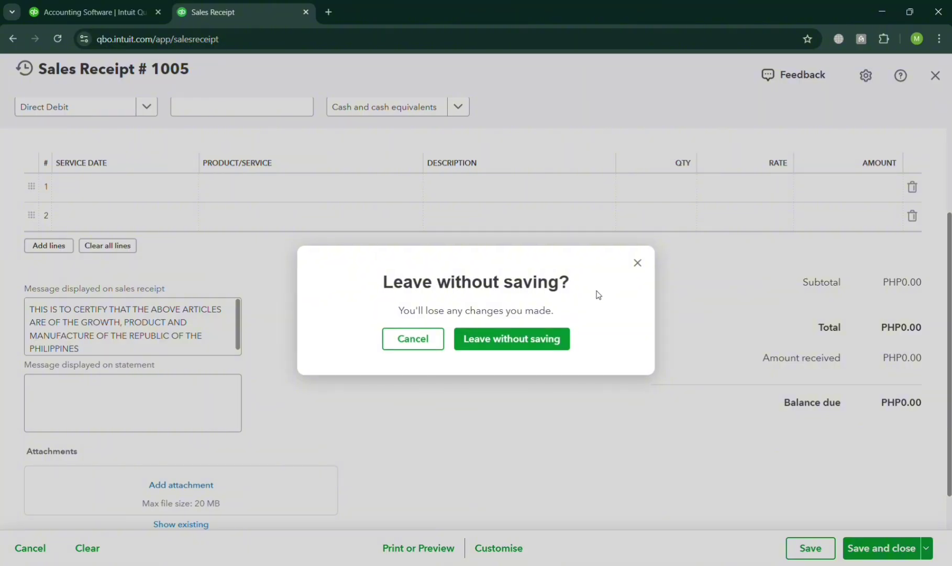
{"action": "left_click", "coordinate": [546, 339]}
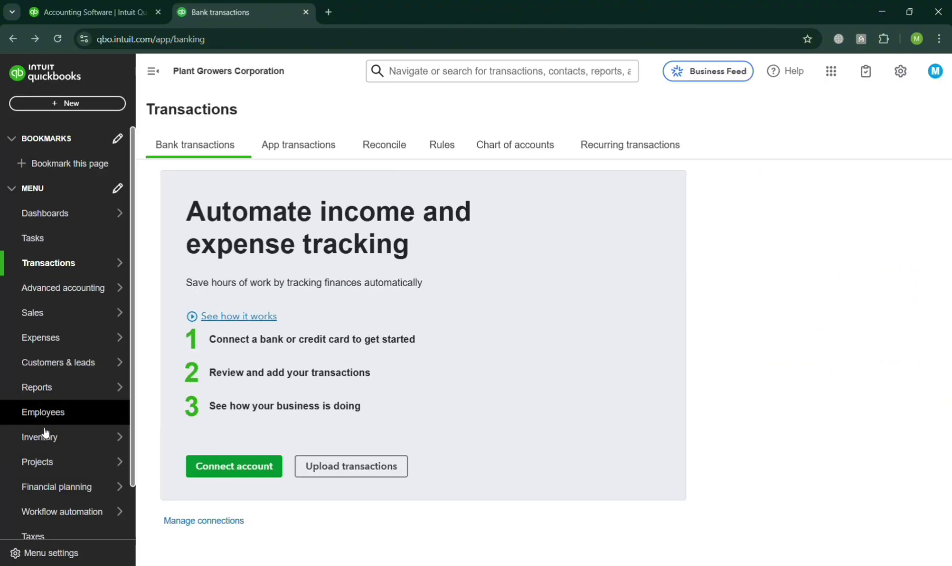
- Open the bank reconciliation page, and bring up the list of record types that can be created
{"action": "scroll", "coordinate": [64, 465], "scroll_direction": "down", "scroll_amount": 1}
{"action": "mouse_move", "coordinate": [64, 466]}
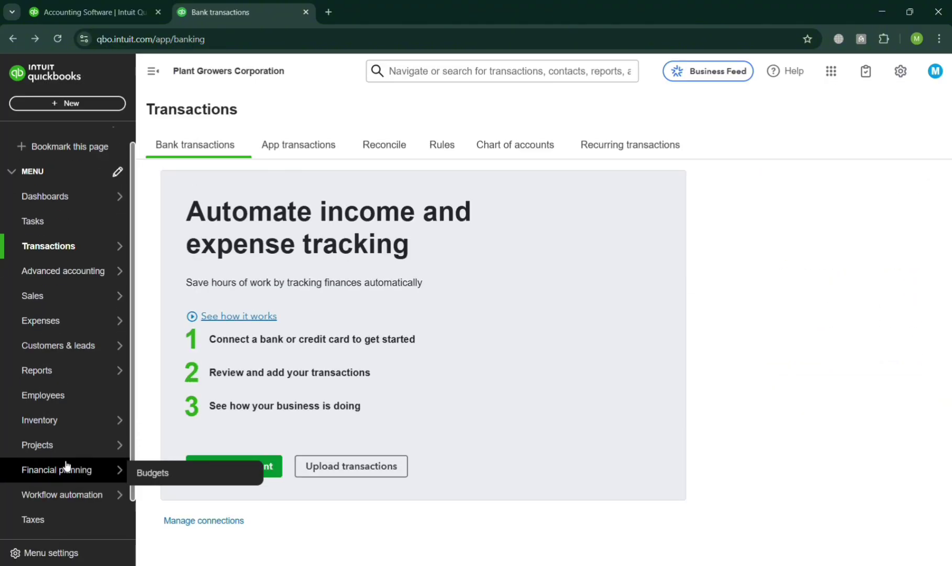
{"action": "left_click", "coordinate": [366, 147]}
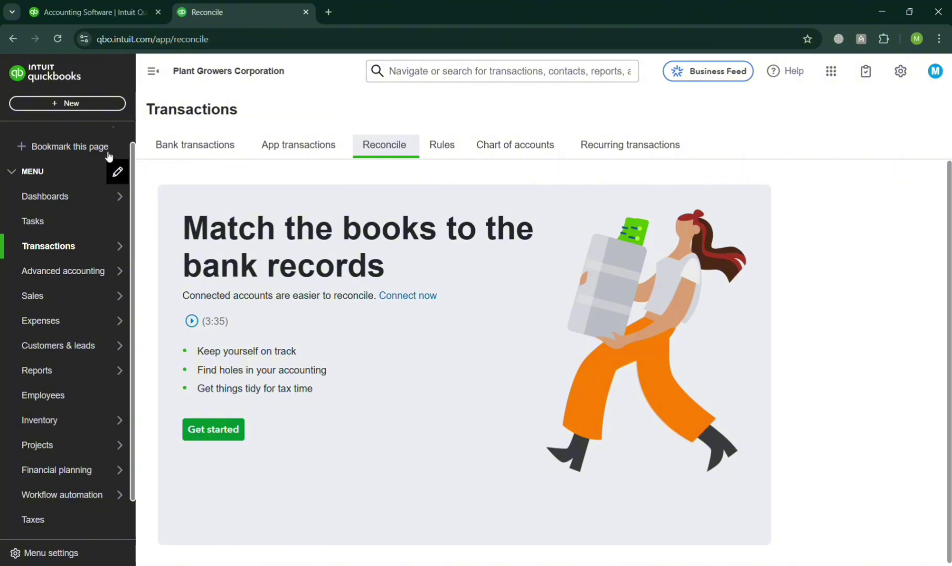
{"action": "left_click", "coordinate": [69, 105]}
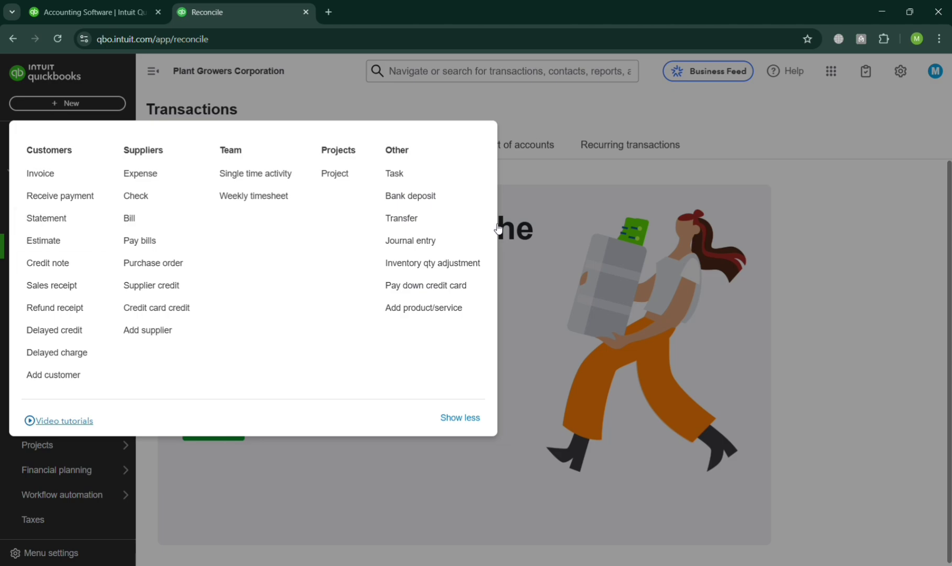
- Close the list of record types and open the Reconcile tool from the company's settings and tools
{"action": "left_click", "coordinate": [723, 155]}
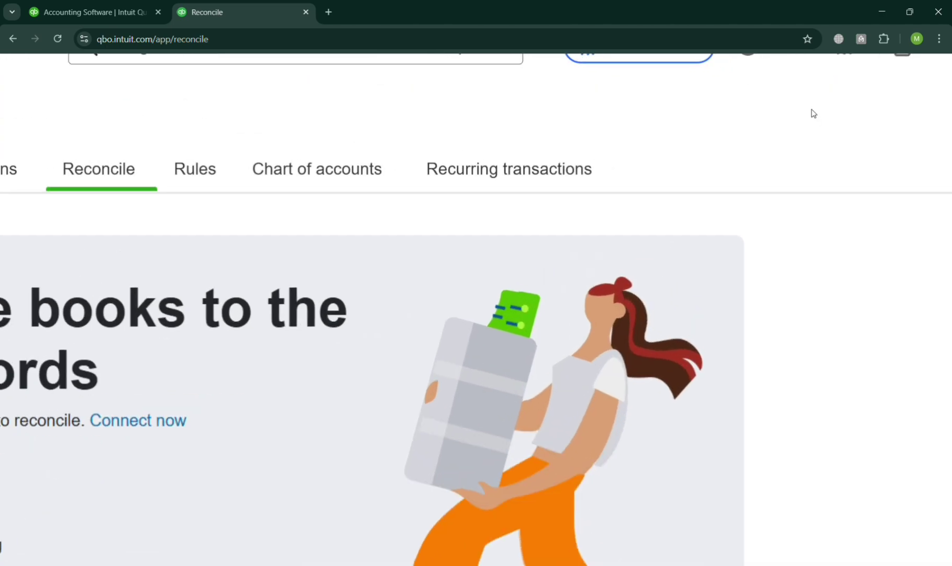
{"action": "scroll", "coordinate": [814, 114], "scroll_direction": "right", "scroll_amount": 2}
{"action": "scroll", "coordinate": [813, 113], "scroll_direction": "up", "scroll_amount": 1}
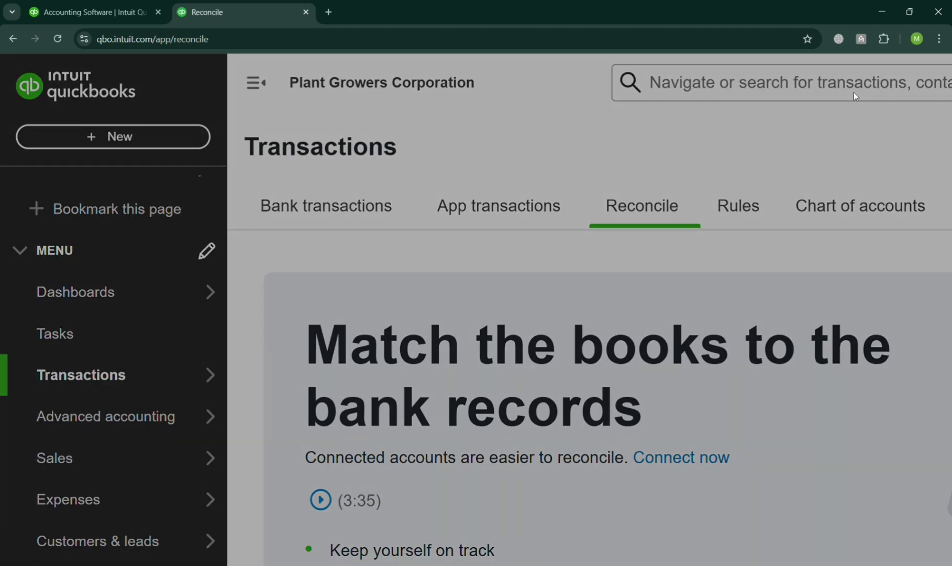
{"action": "left_click", "coordinate": [857, 92]}
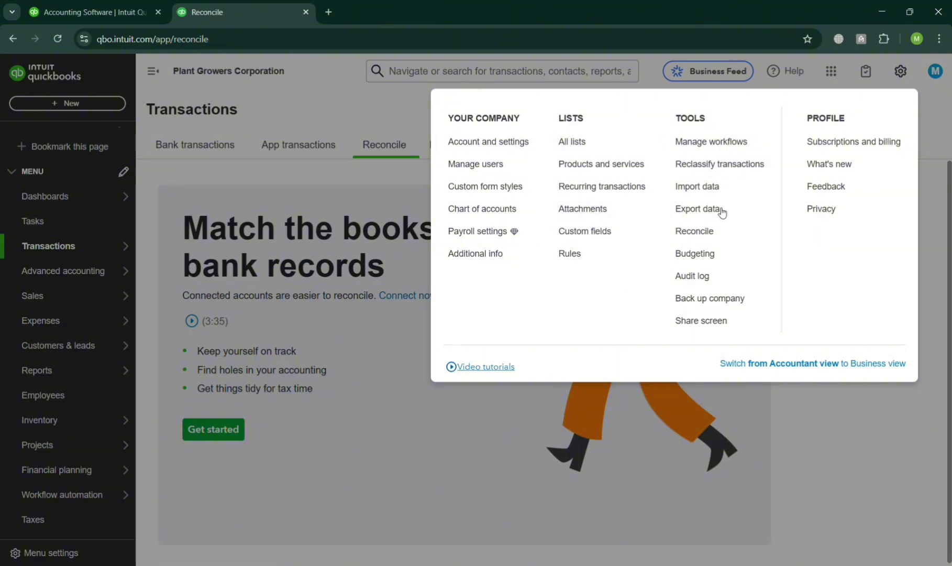
{"action": "left_click", "coordinate": [709, 234]}
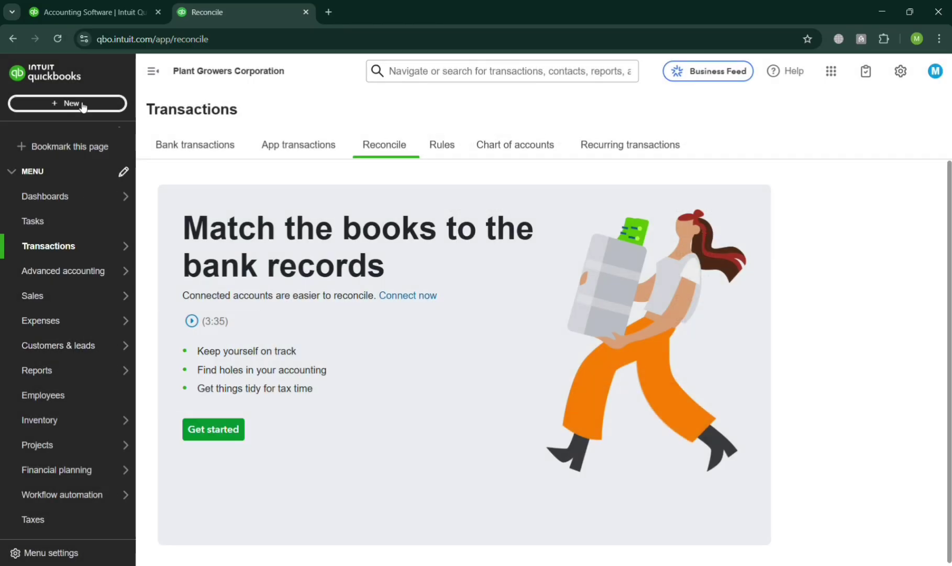
- Open the standard reports and view the Accounts receivable aging summary from the favorites
{"action": "scroll", "coordinate": [42, 382], "scroll_direction": "down", "scroll_amount": 1}
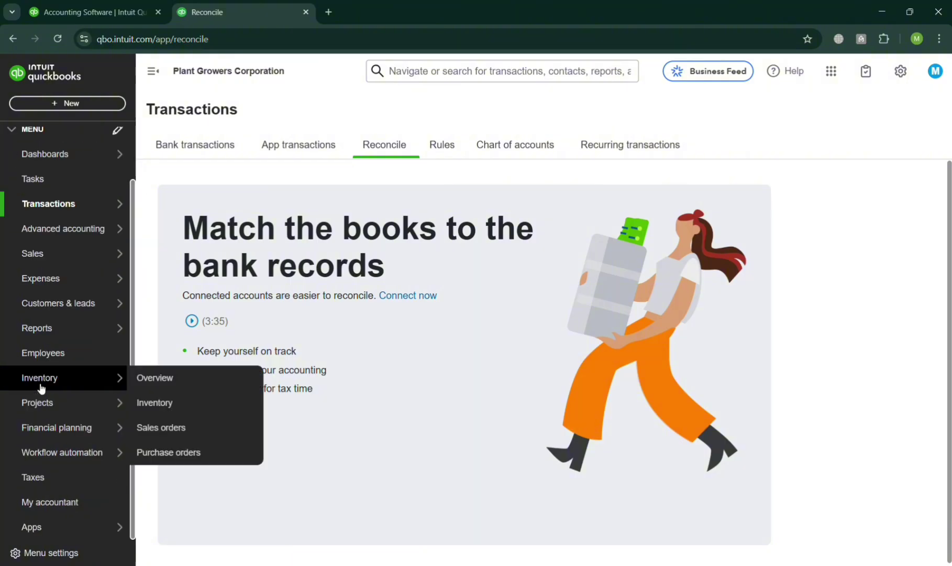
{"action": "mouse_move", "coordinate": [46, 440]}
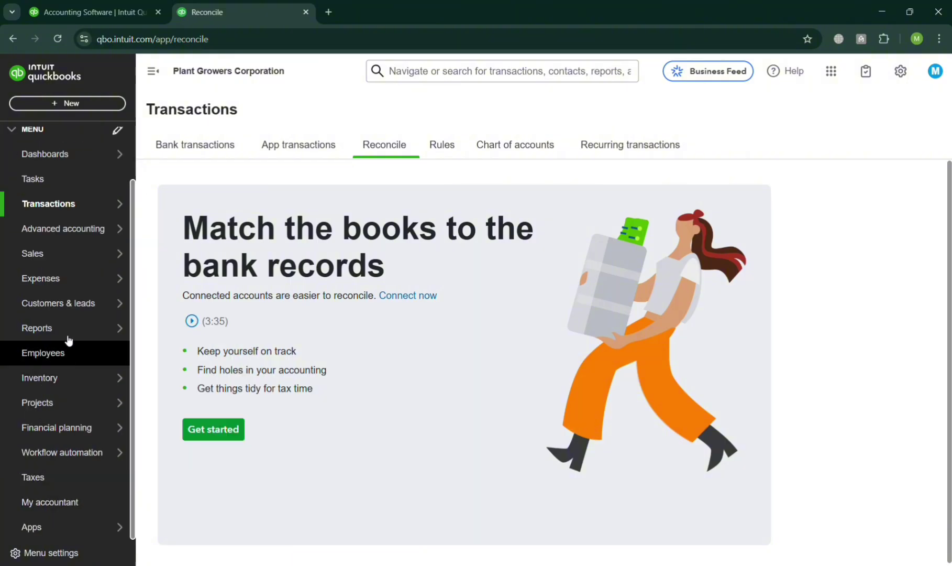
{"action": "mouse_move", "coordinate": [67, 340]}
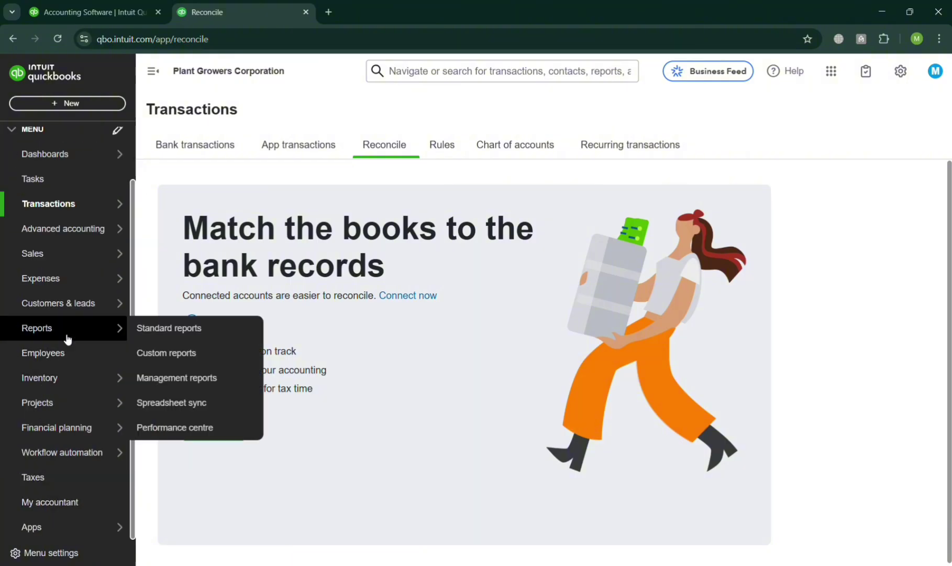
{"action": "left_click", "coordinate": [187, 335]}
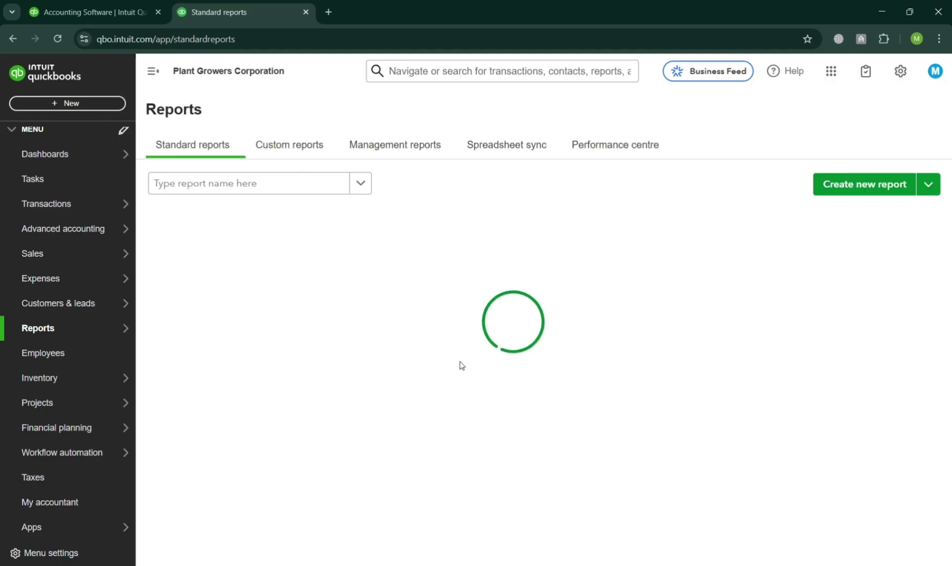
{"action": "scroll", "coordinate": [463, 365], "scroll_direction": "down", "scroll_amount": 3}
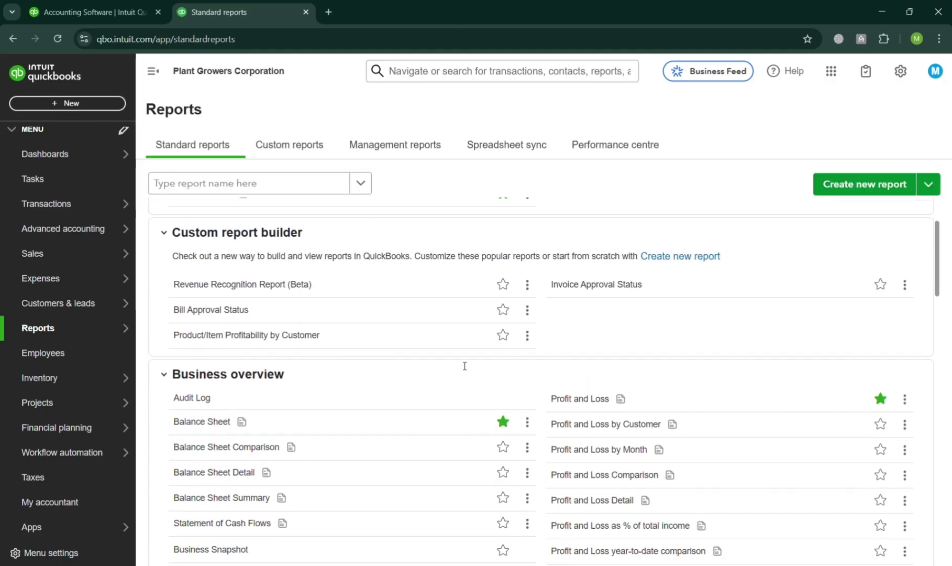
{"action": "scroll", "coordinate": [464, 366], "scroll_direction": "up", "scroll_amount": 2}
{"action": "left_click", "coordinate": [248, 250]}
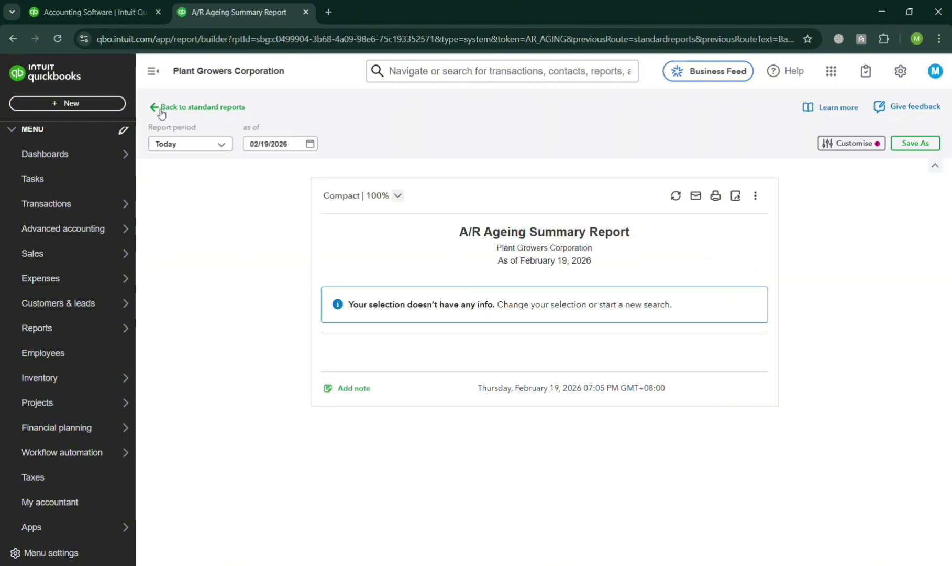
- Leave the aging report to browse the standard reports, and check the management reports before returning to the standard ones
{"action": "left_click", "coordinate": [161, 111]}
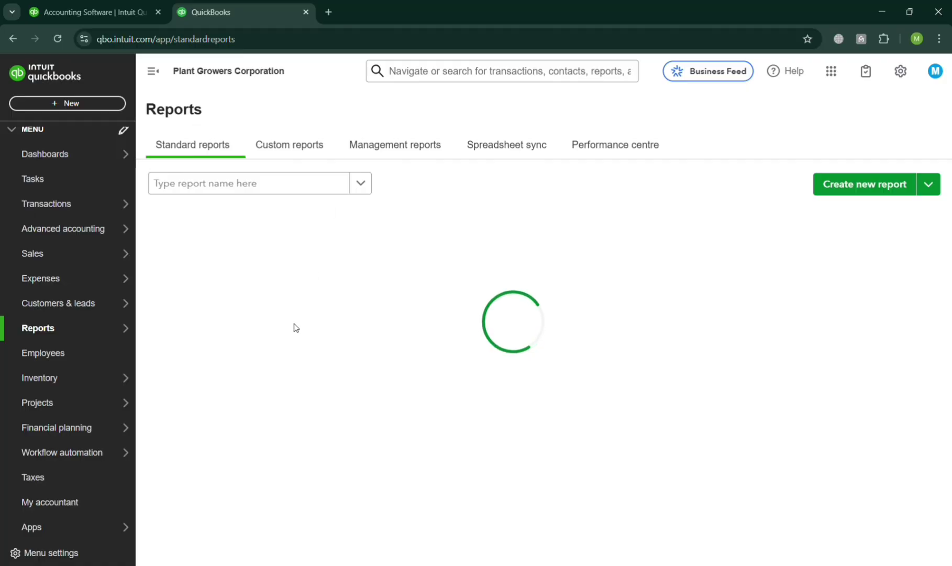
{"action": "scroll", "coordinate": [309, 454], "scroll_direction": "down", "scroll_amount": 1}
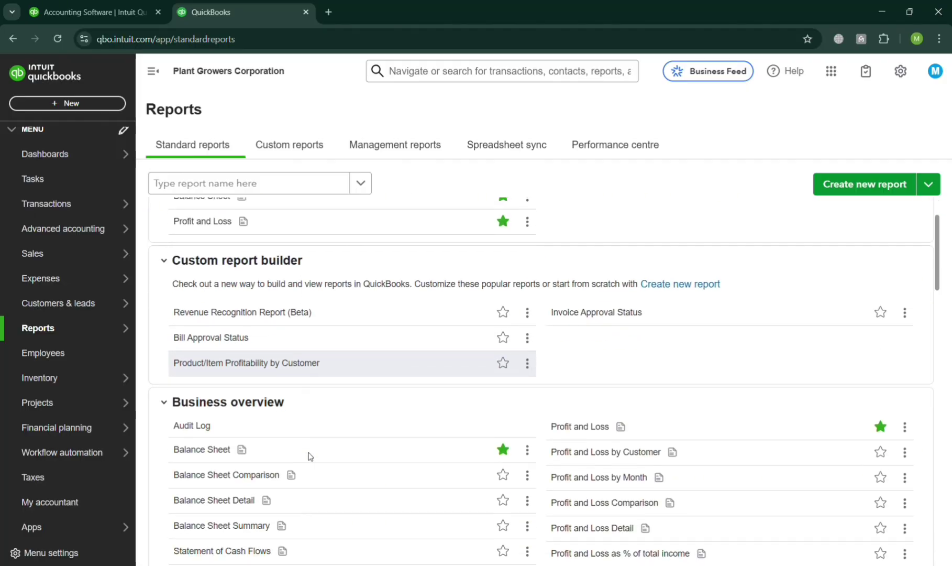
{"action": "scroll", "coordinate": [309, 454], "scroll_direction": "up", "scroll_amount": 1}
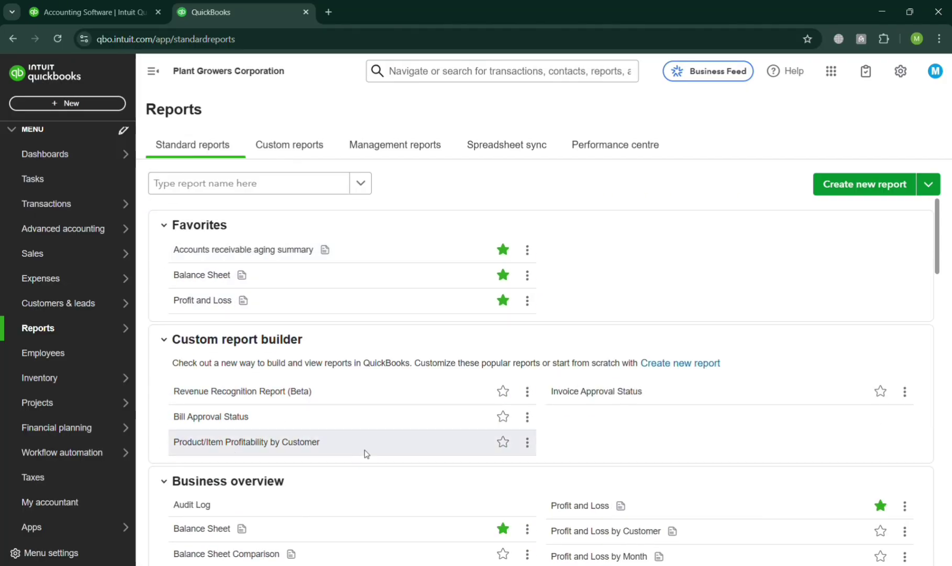
{"action": "scroll", "coordinate": [366, 450], "scroll_direction": "down", "scroll_amount": 4}
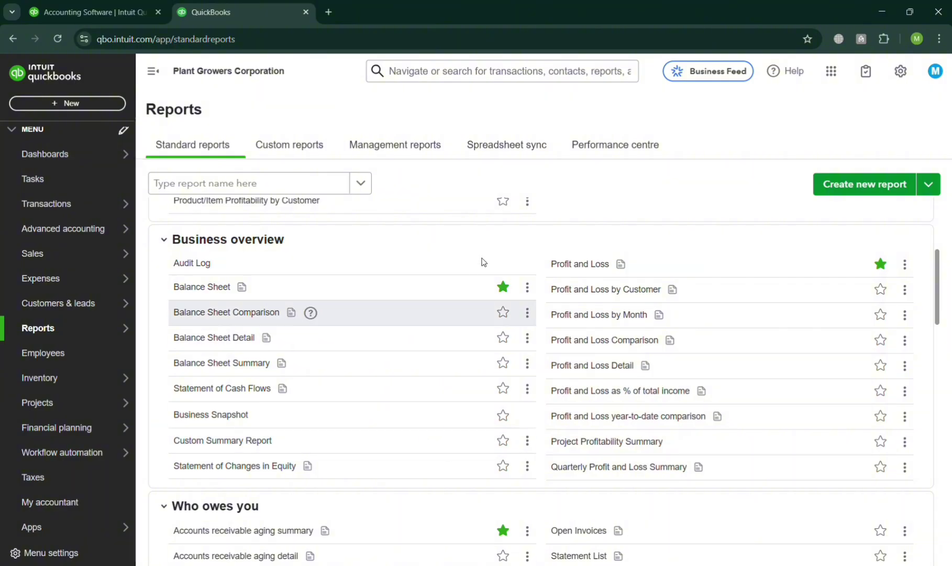
{"action": "left_click", "coordinate": [423, 153]}
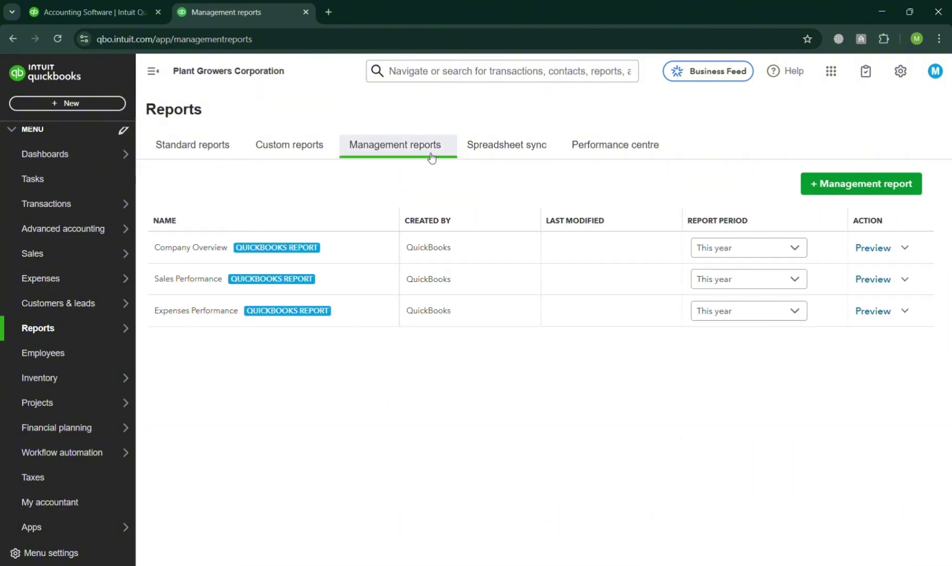
{"action": "left_click", "coordinate": [213, 143]}
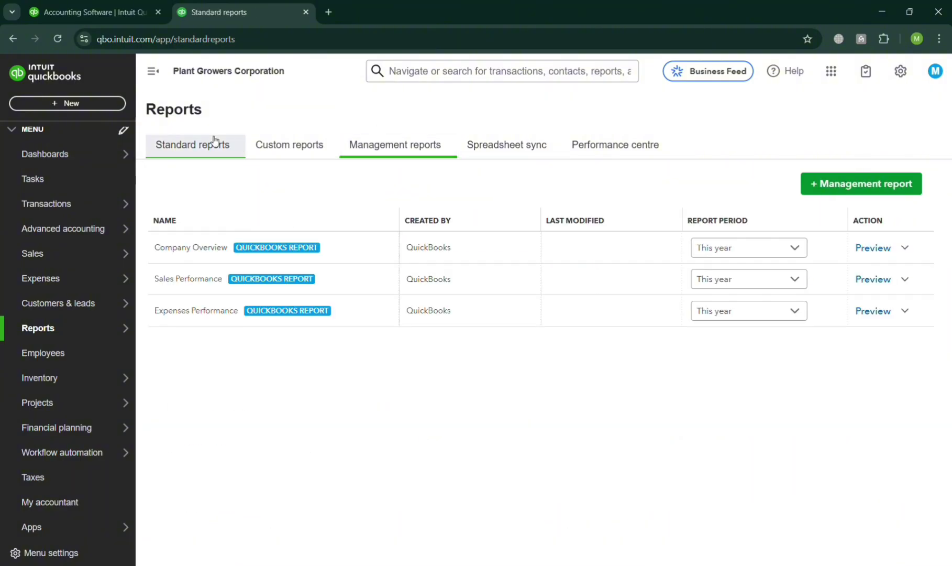
- View the report types offered for a new report, cancel, and review the standard report categories and the other report creation option
{"action": "left_click", "coordinate": [872, 183]}
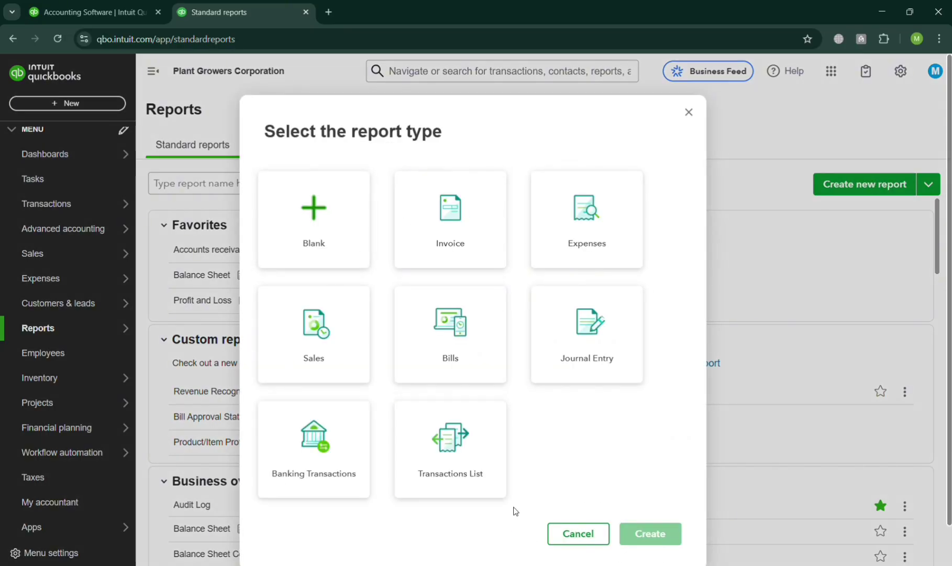
{"action": "left_click", "coordinate": [578, 533]}
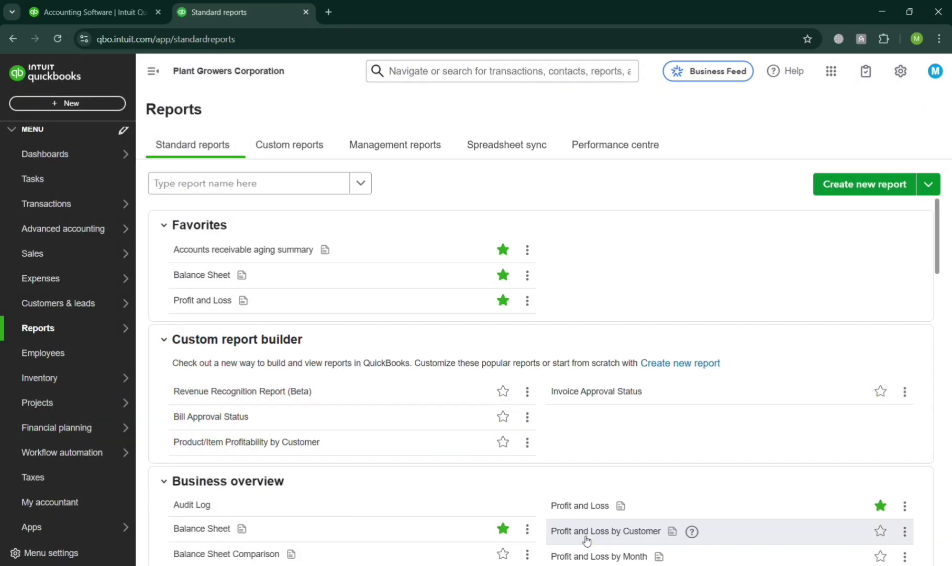
{"action": "scroll", "coordinate": [584, 540], "scroll_direction": "down", "scroll_amount": 6}
{"action": "scroll", "coordinate": [584, 540], "scroll_direction": "down", "scroll_amount": 7}
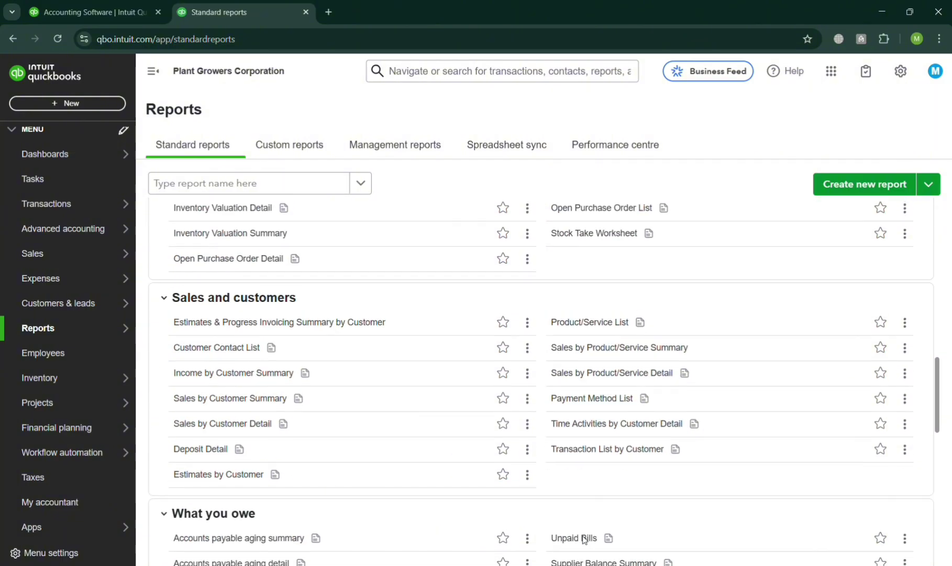
{"action": "scroll", "coordinate": [584, 538], "scroll_direction": "up", "scroll_amount": 5}
{"action": "scroll", "coordinate": [644, 312], "scroll_direction": "up", "scroll_amount": 8}
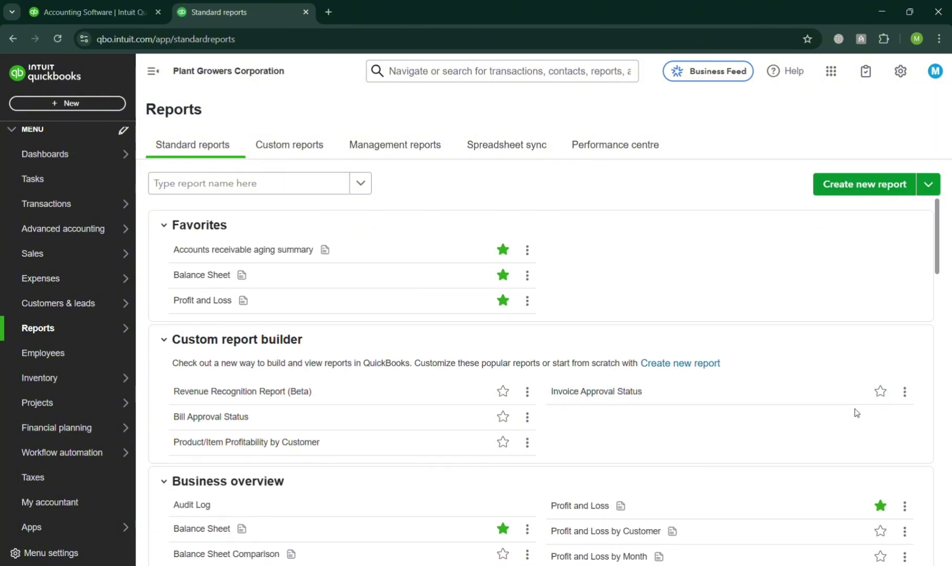
{"action": "scroll", "coordinate": [808, 414], "scroll_direction": "down", "scroll_amount": 5}
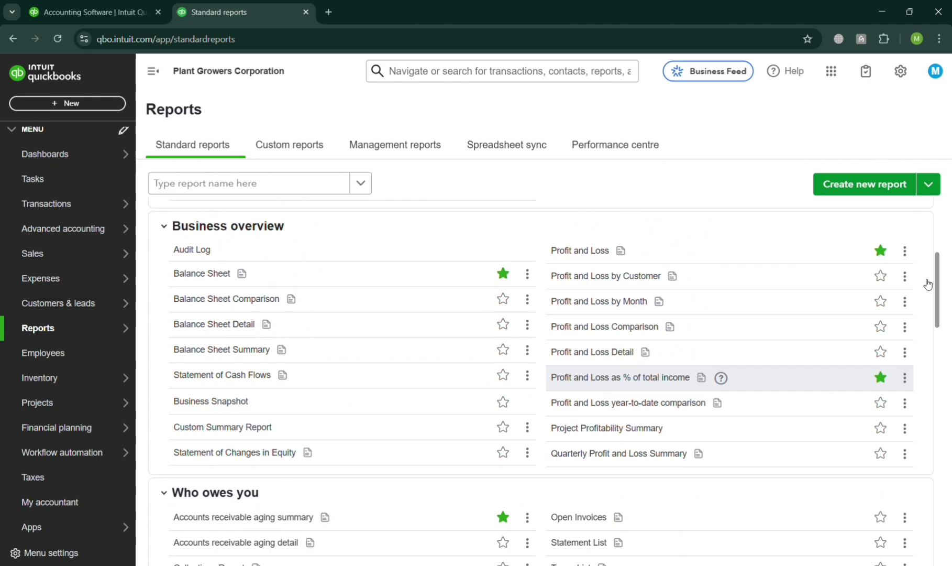
{"action": "left_click", "coordinate": [928, 183]}
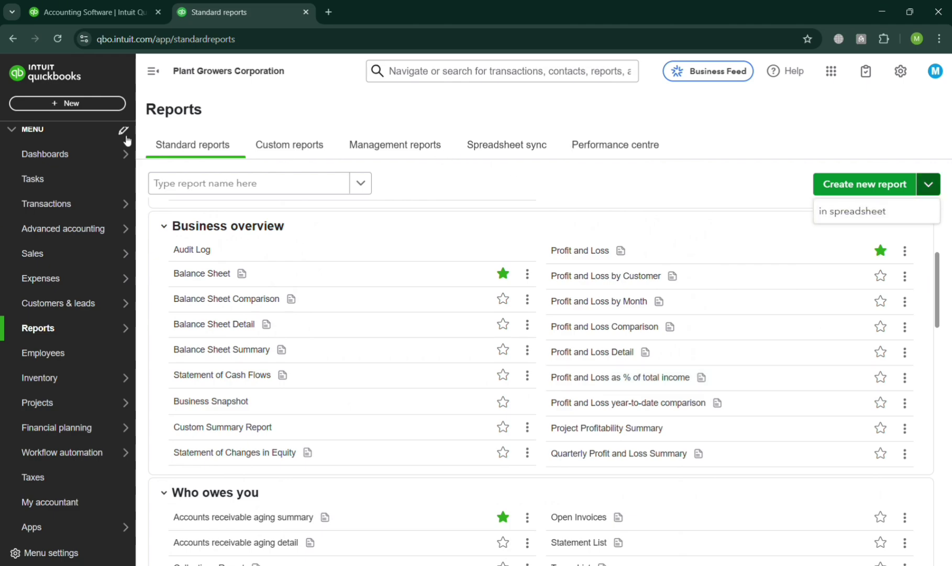
- Open the dashboard's home page and review its bank accounts, profit and loss, expenses and invoices summaries
{"action": "left_click", "coordinate": [17, 160]}
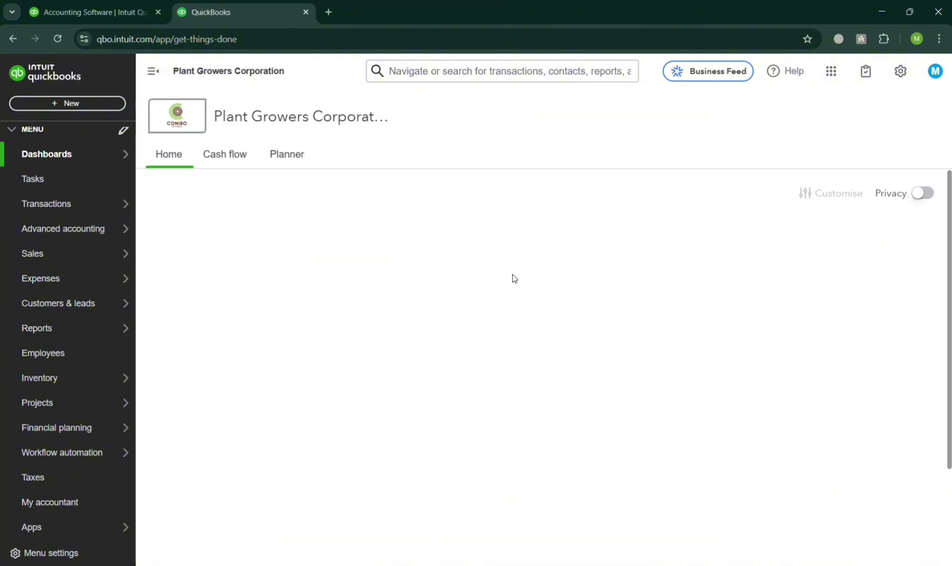
{"action": "mouse_move", "coordinate": [108, 365]}
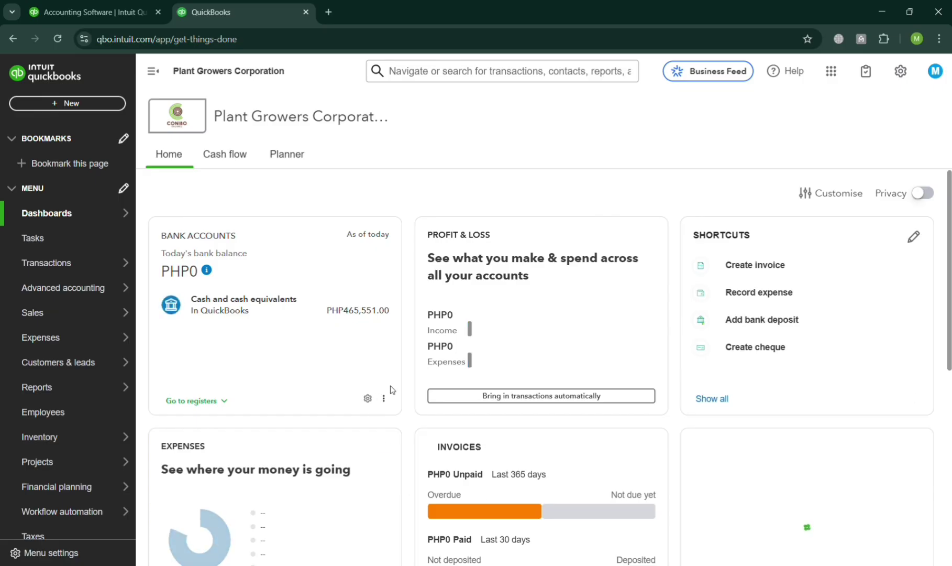
{"action": "scroll", "coordinate": [635, 510], "scroll_direction": "down", "scroll_amount": 7}
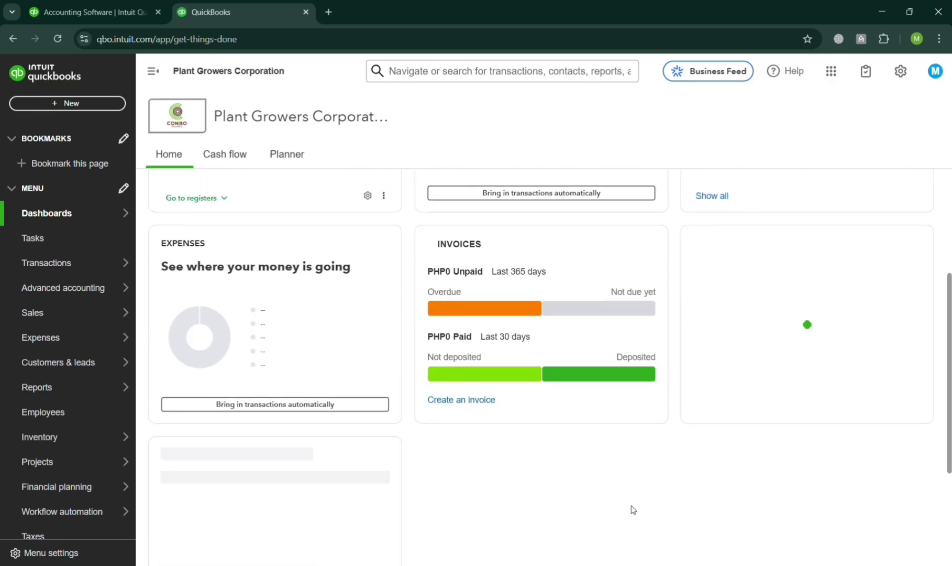
{"action": "scroll", "coordinate": [633, 509], "scroll_direction": "up", "scroll_amount": 7}
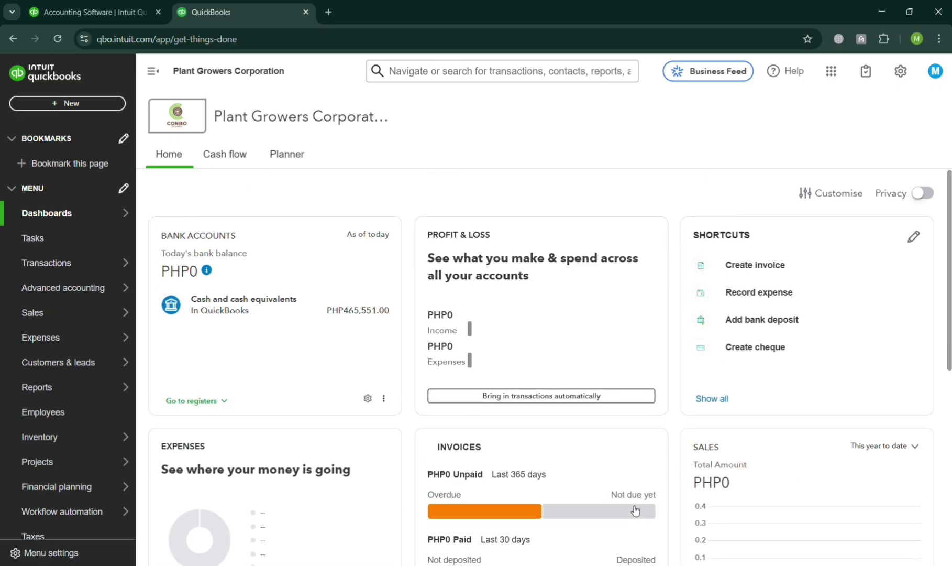